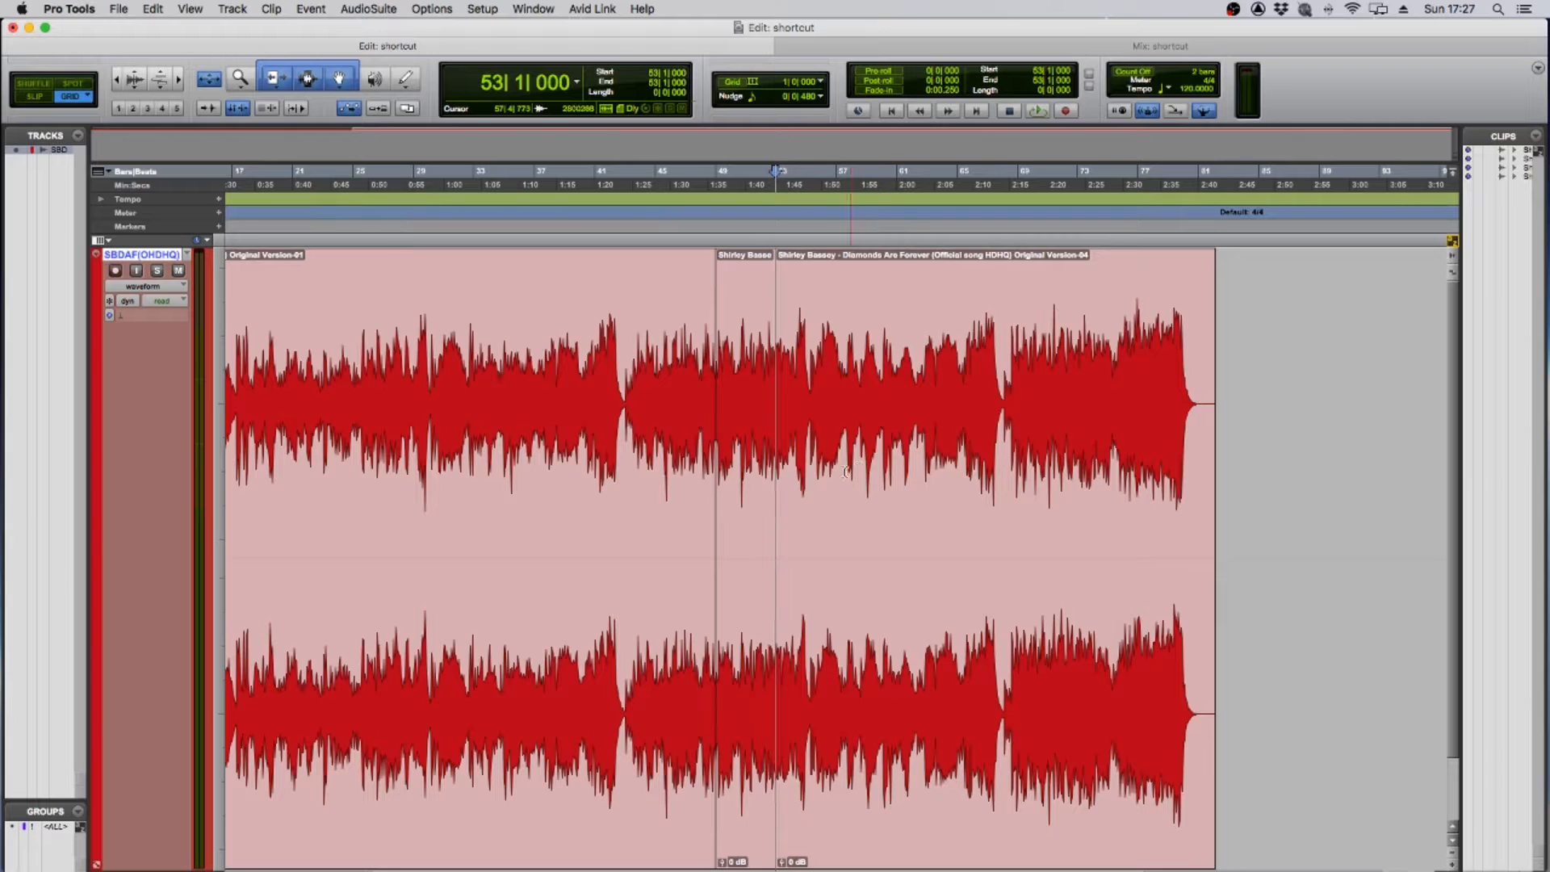
Separate the audio clip at bars 57, 61, 63 and 65.
left_click(839, 472)
key("b")
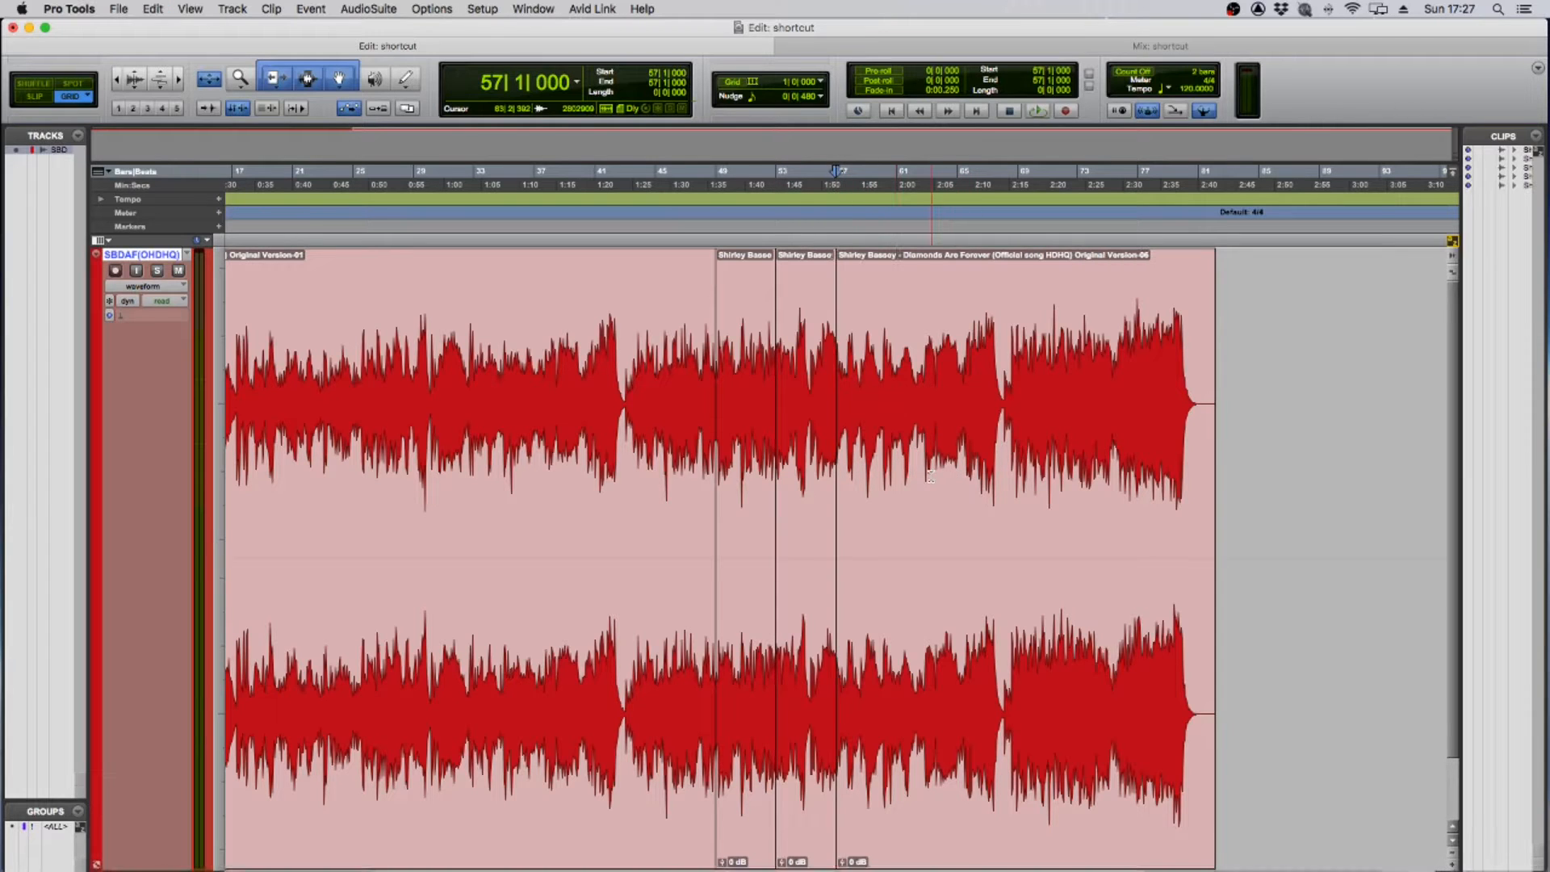
left_click(926, 475)
left_click(893, 485)
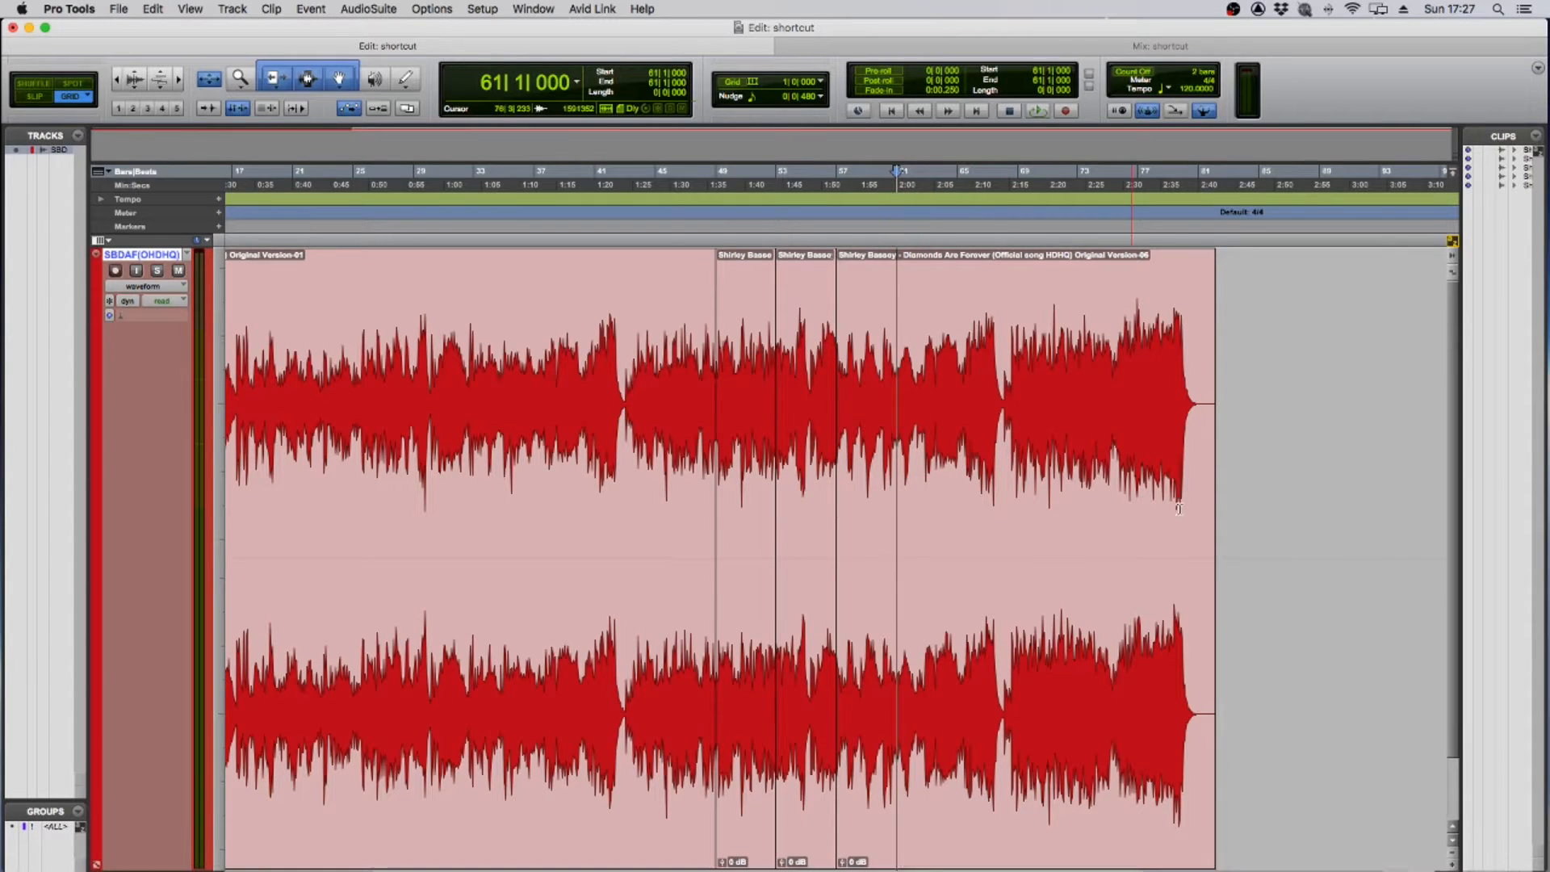
key("b")
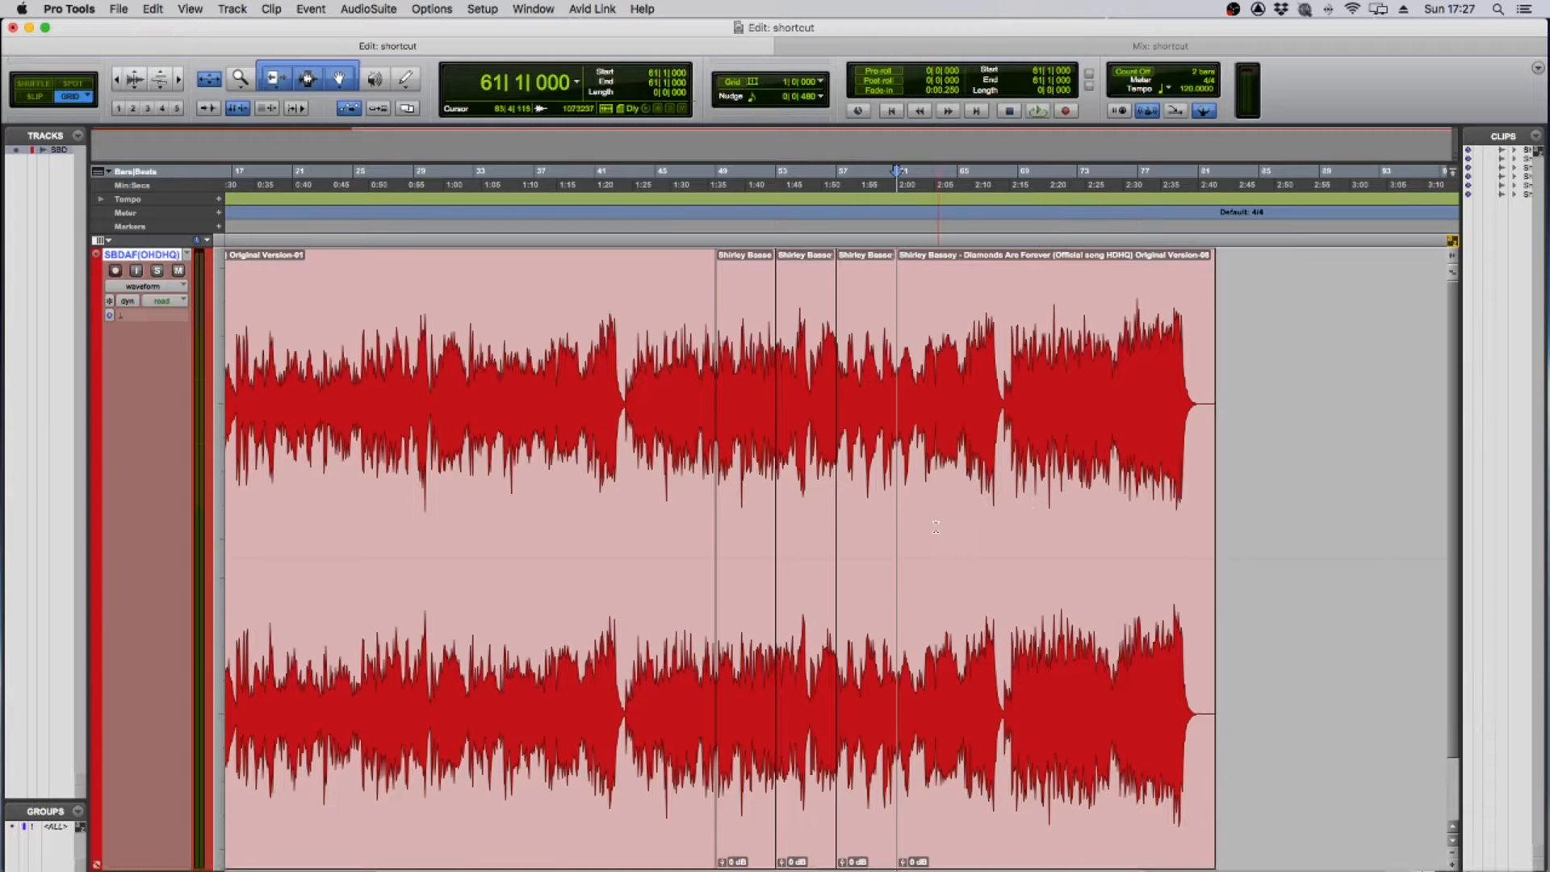
left_click(923, 530)
key("b")
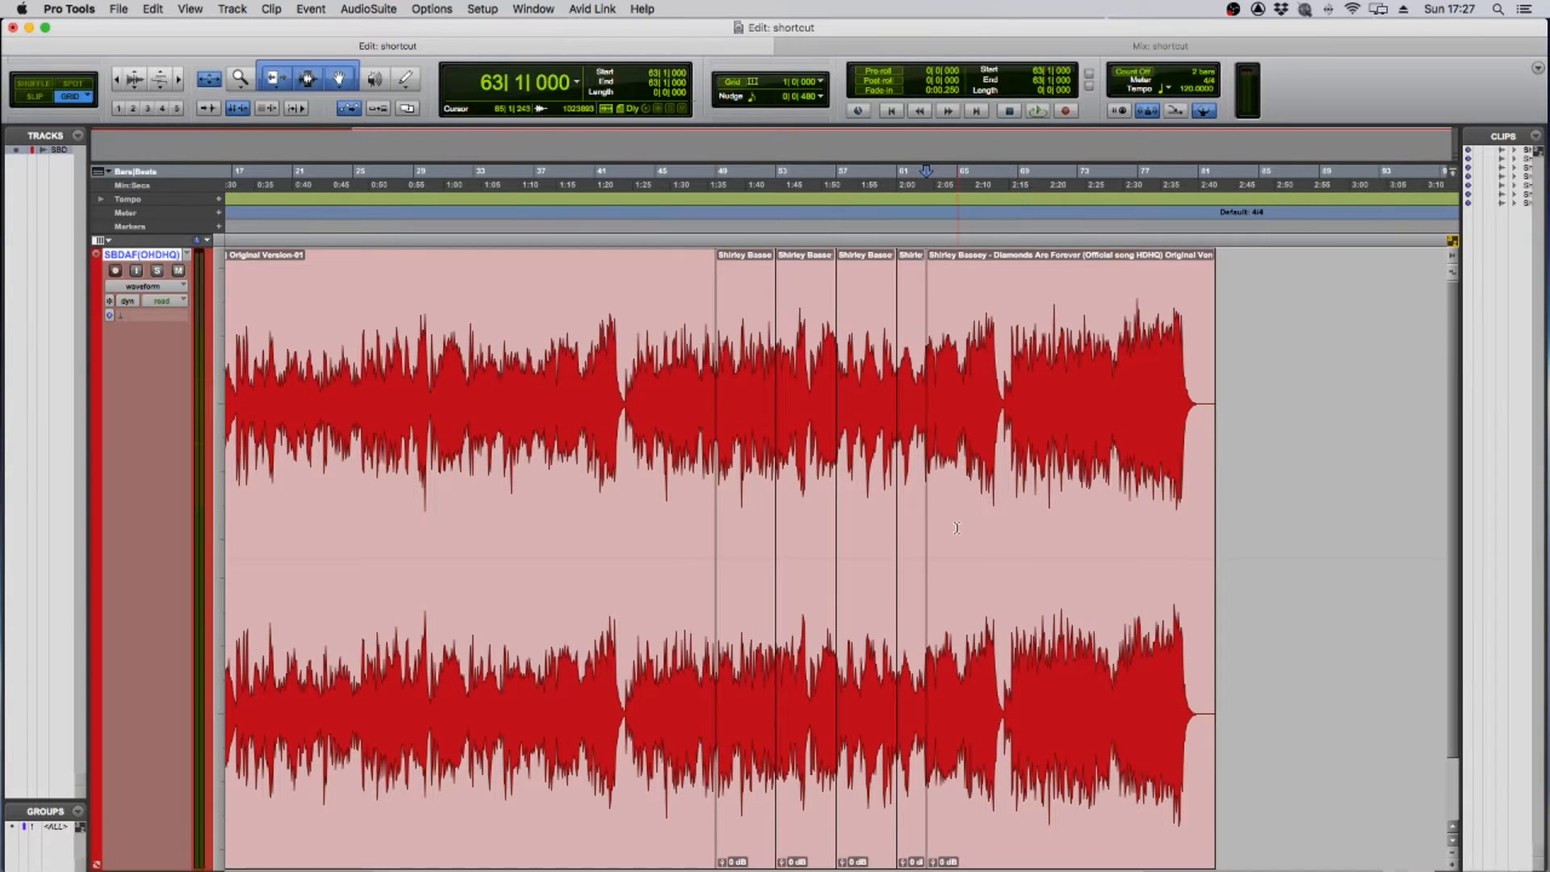
left_click(957, 528)
key("b")
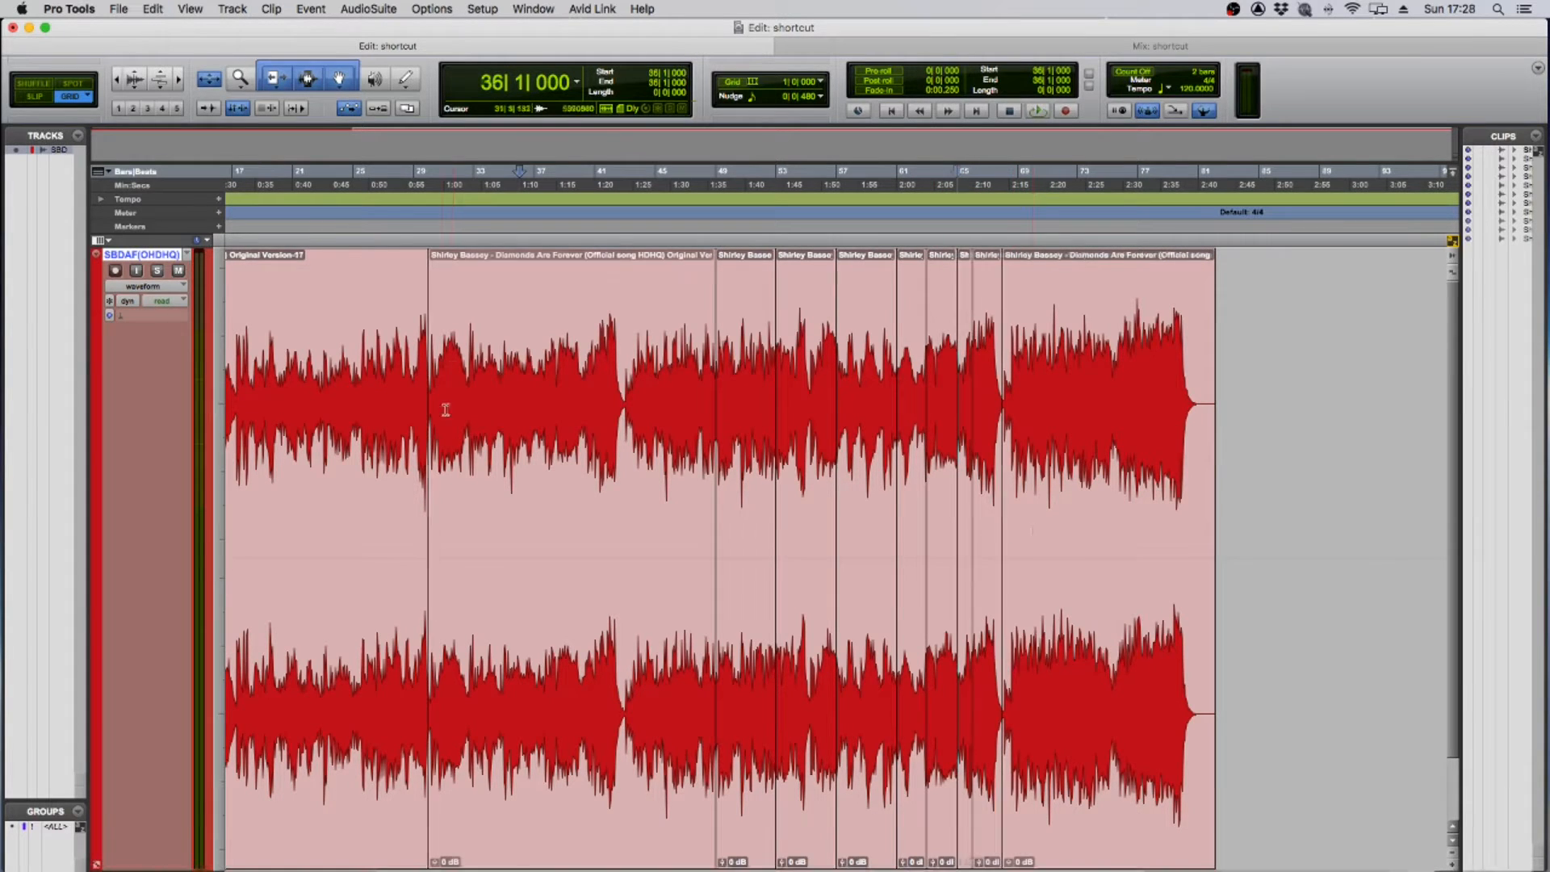
Heal the separations at bars 30 and 49 so the clips on either side are rejoined.
left_click(461, 685)
key("super+h")
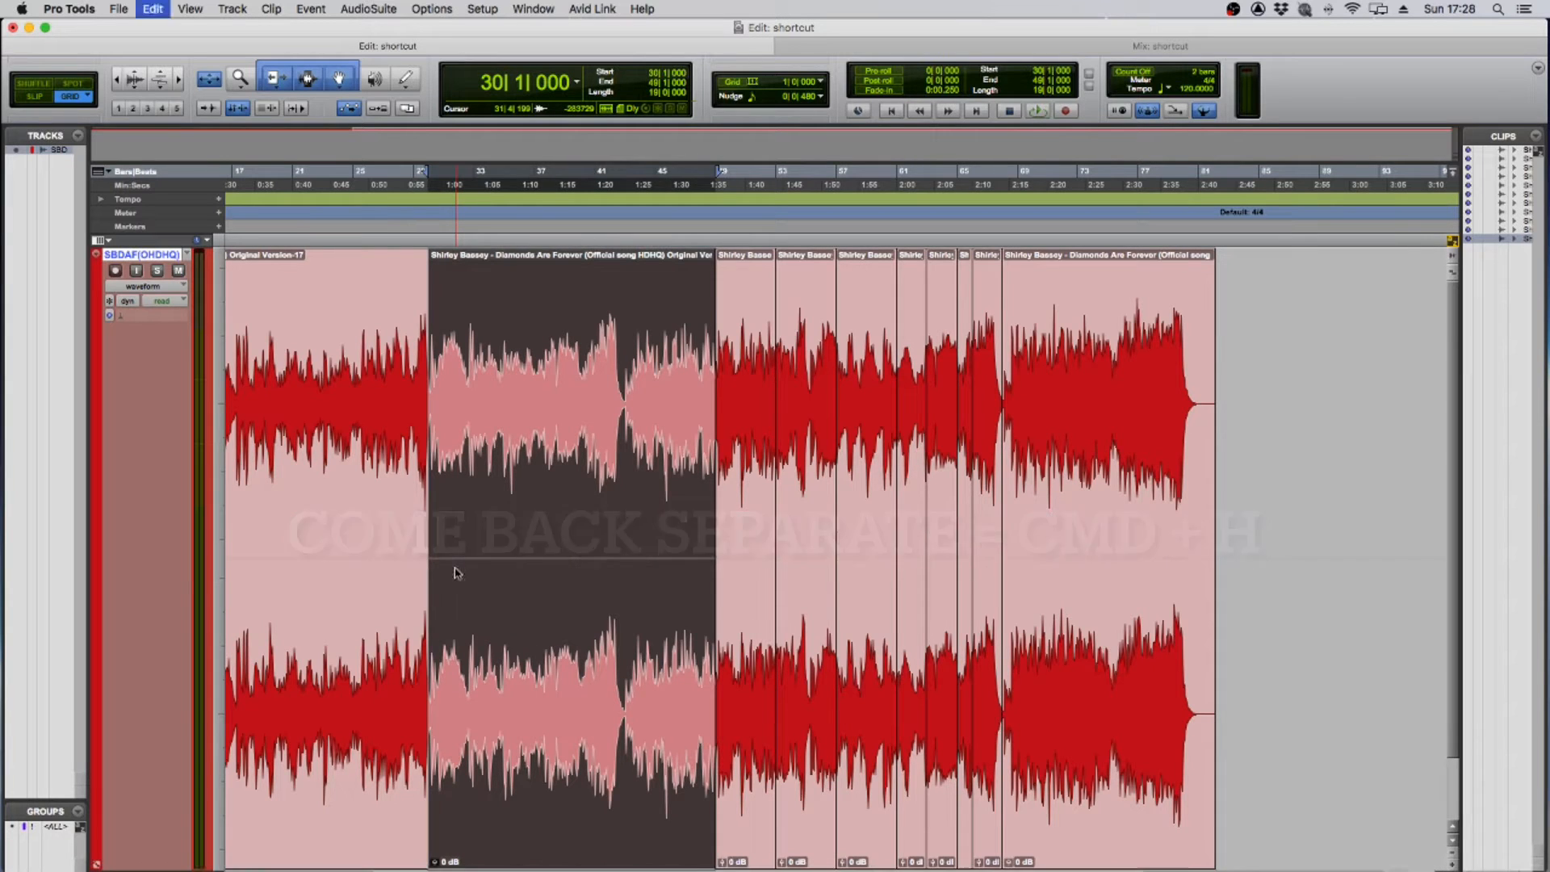
left_click(381, 476)
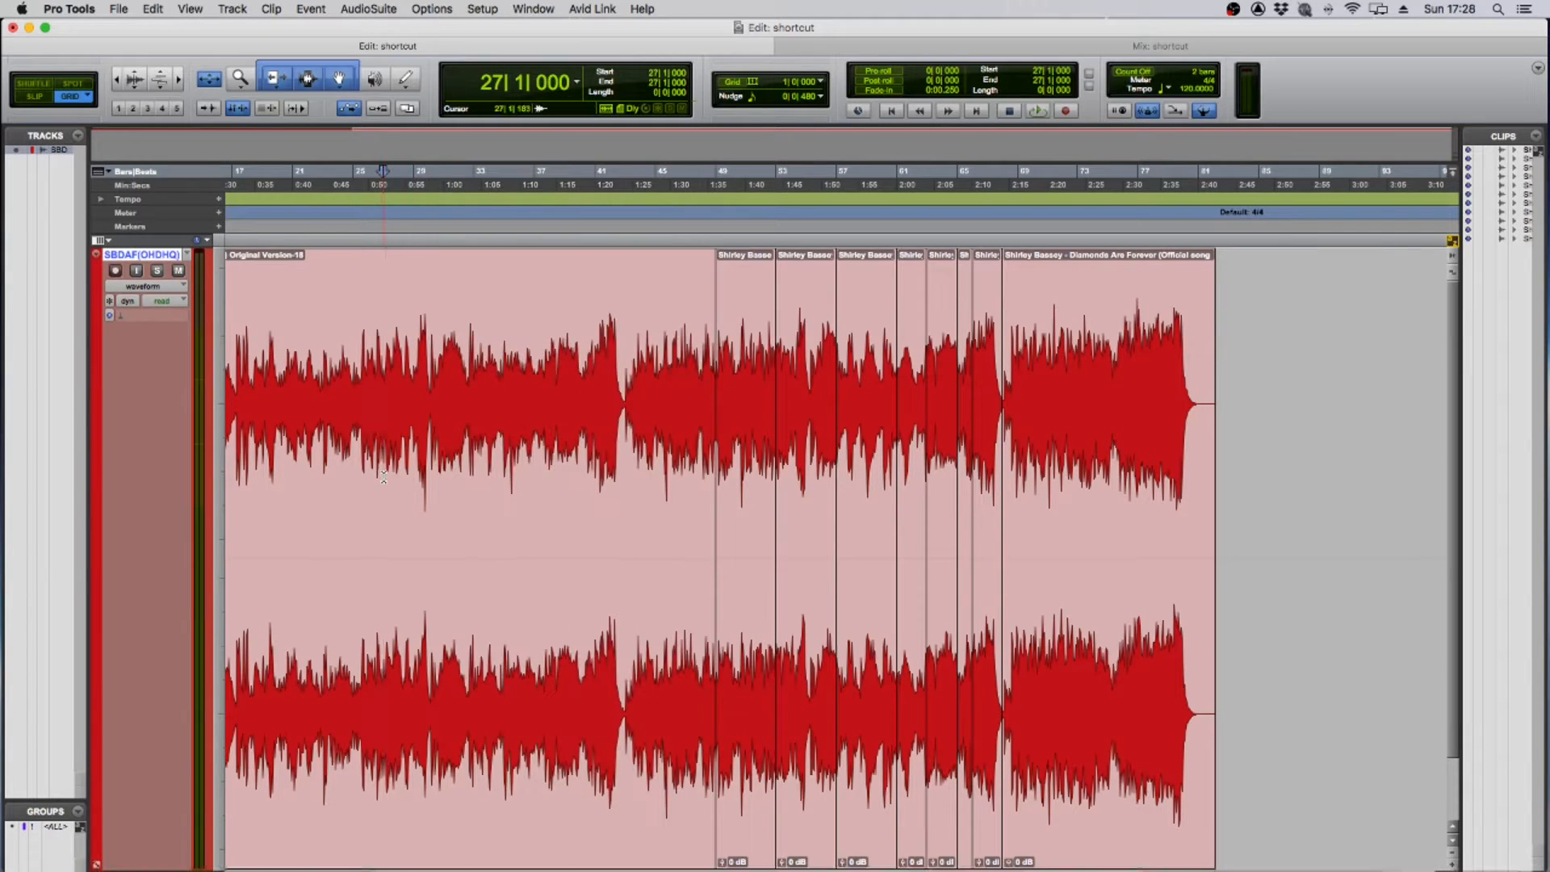
left_click(748, 655)
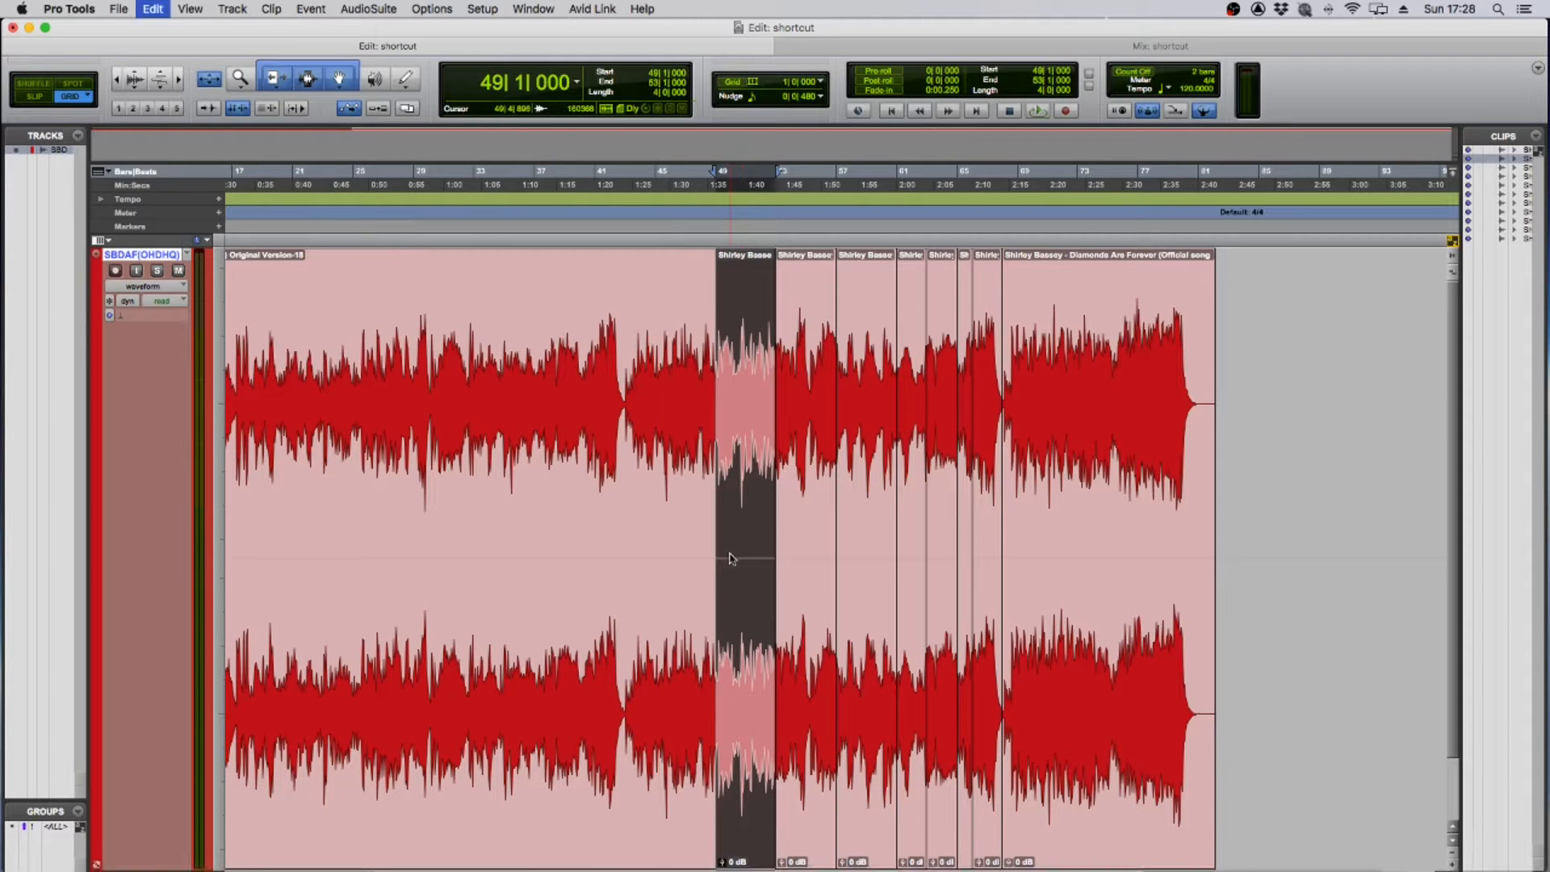
key("super+h")
left_click(640, 475)
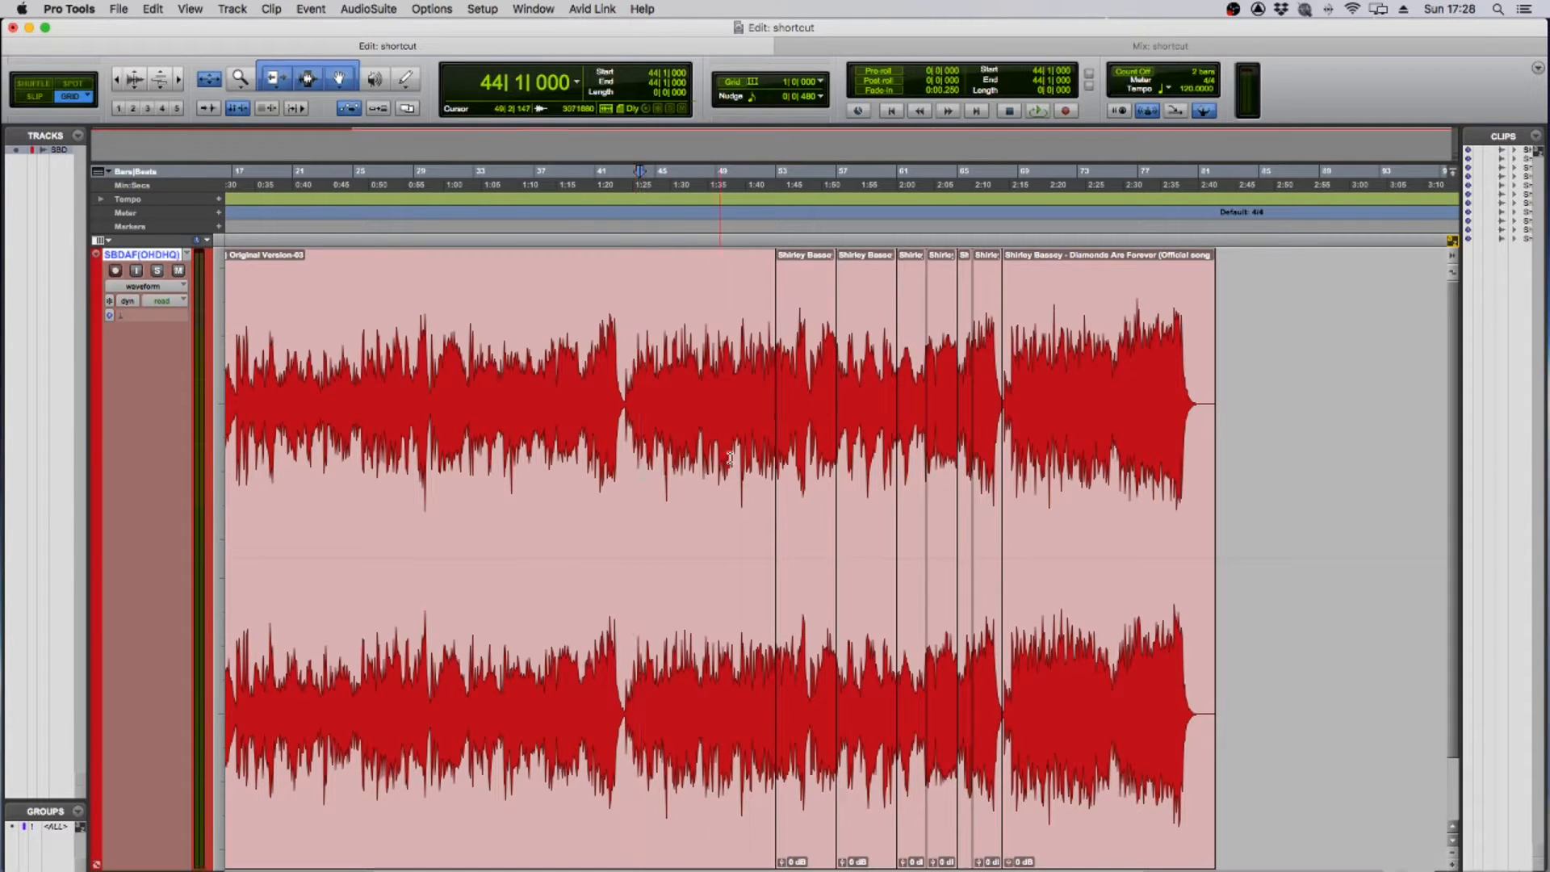
Select the range from bar 48 to bar 71 and heal all the clip separations inside it.
left_click(702, 269)
left_click_drag(705, 269, 1046, 458)
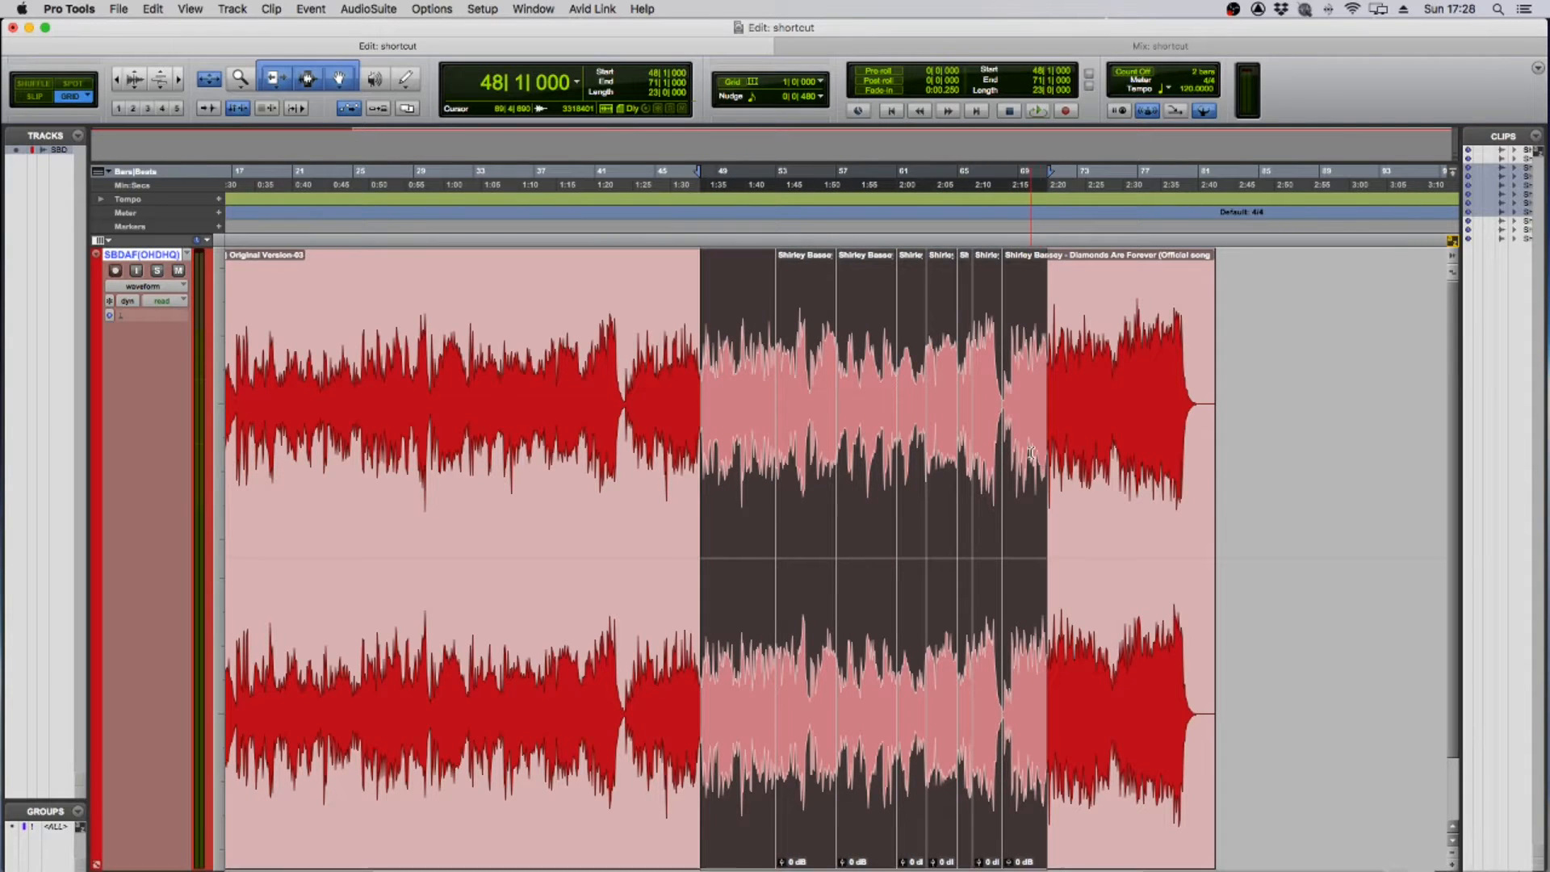
key("super+h")
left_click(474, 356)
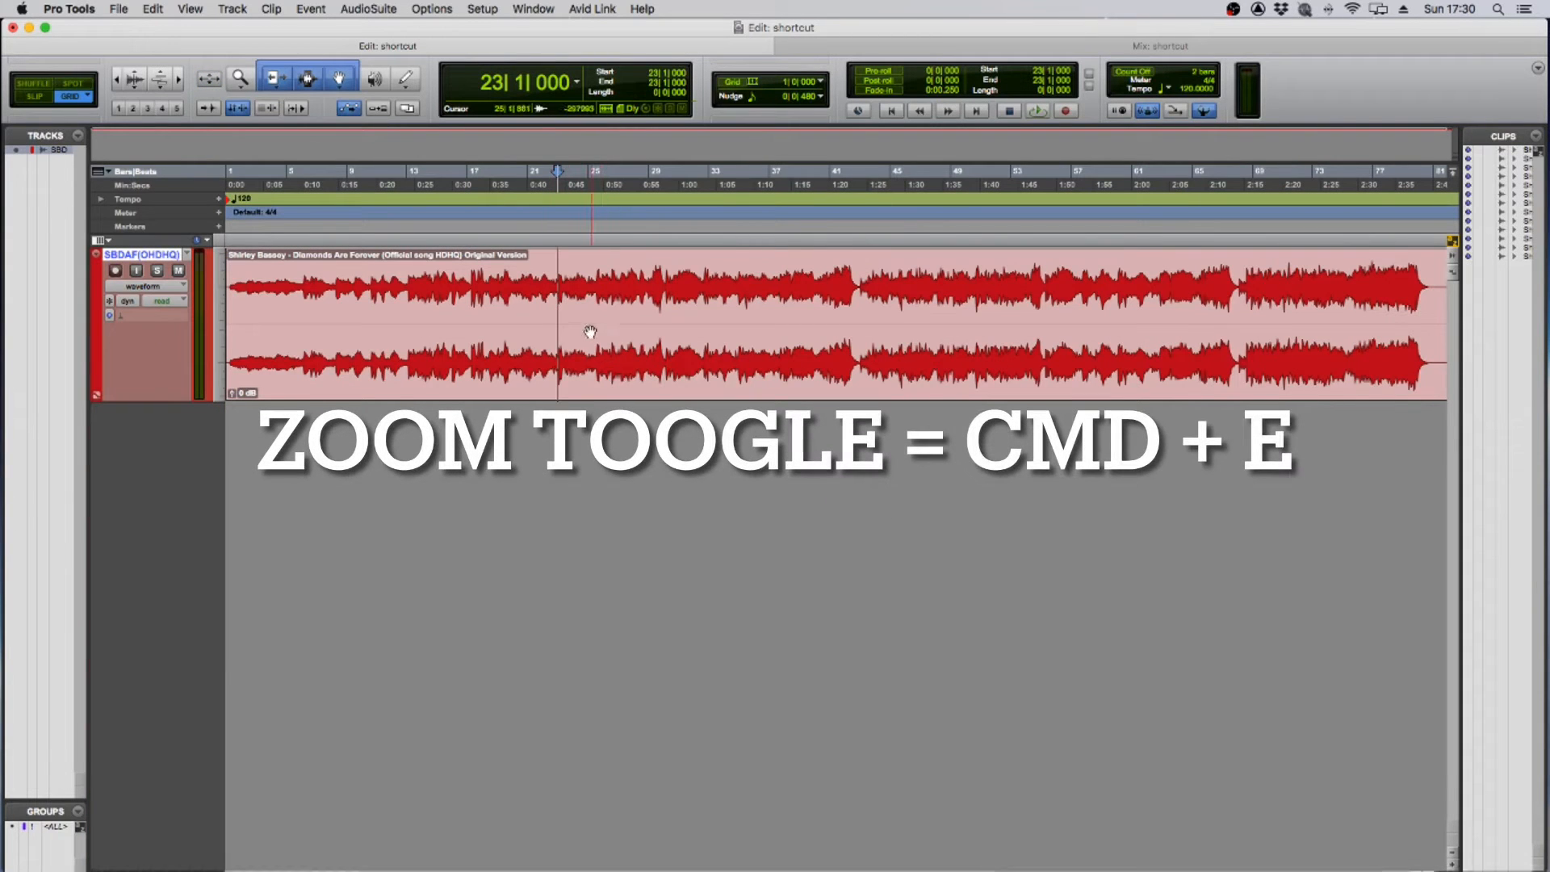
Delete the audio in bars 17 to 24, 30 to 43 and 55 to 68 from the track.
key("super+e")
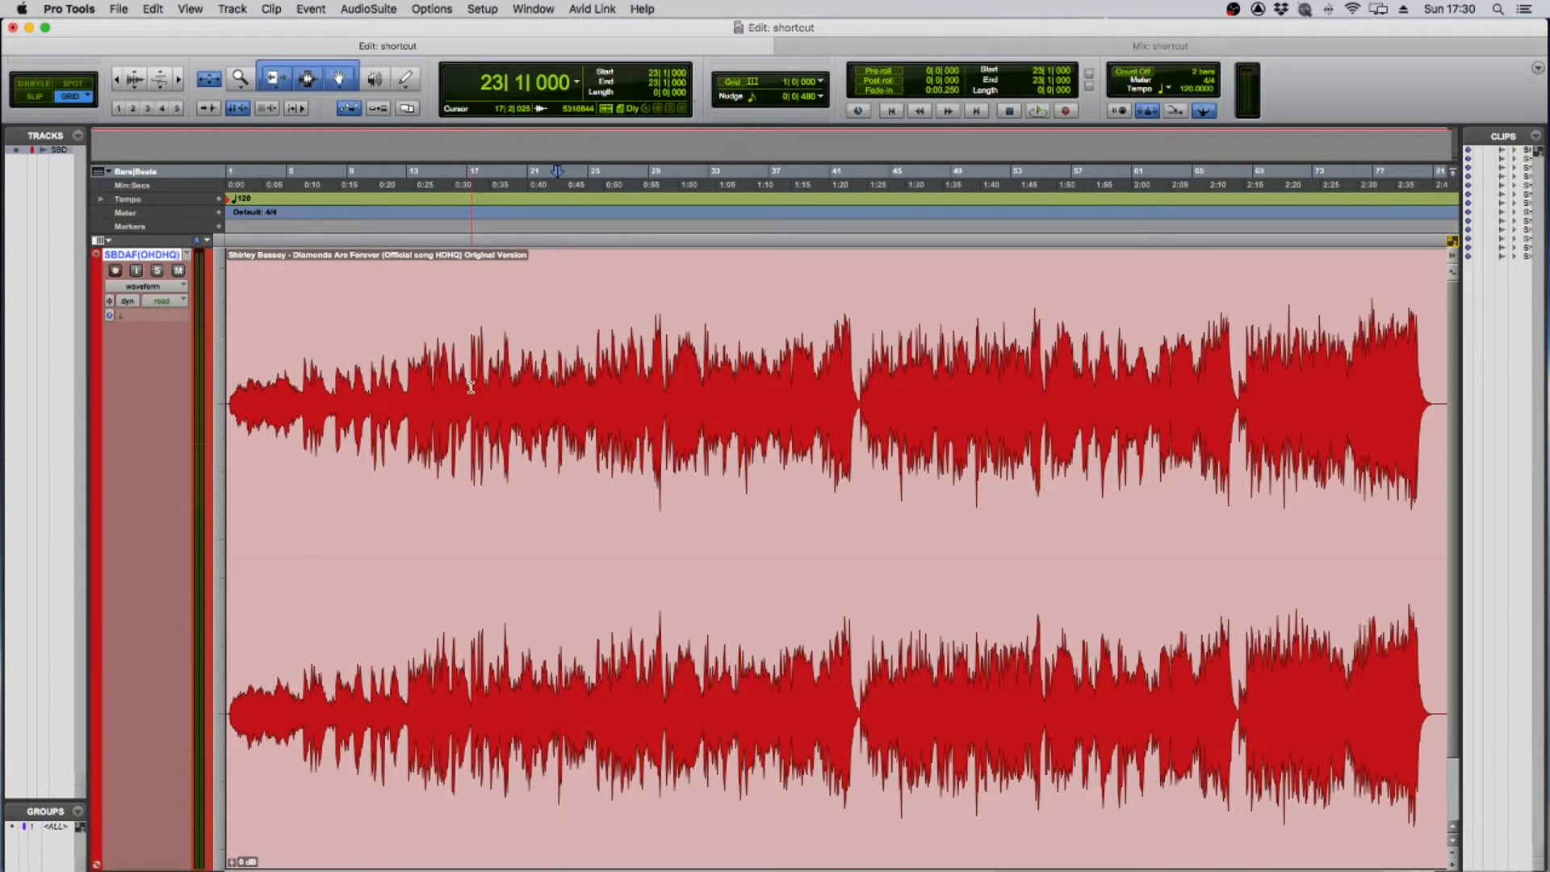
left_click_drag(470, 387, 575, 393)
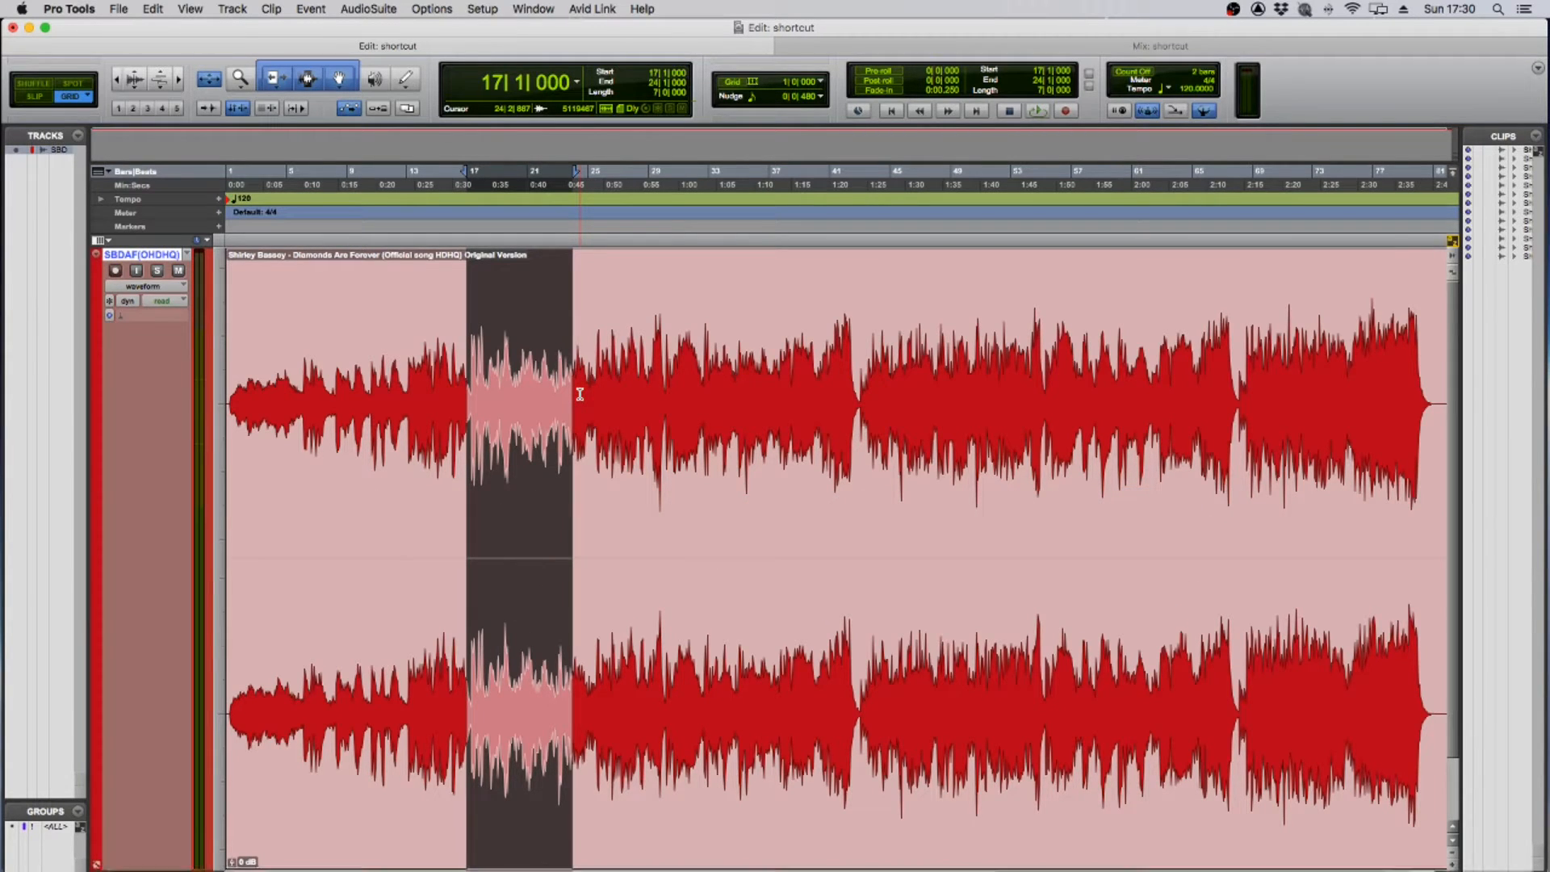
key("Delete")
left_click(663, 401)
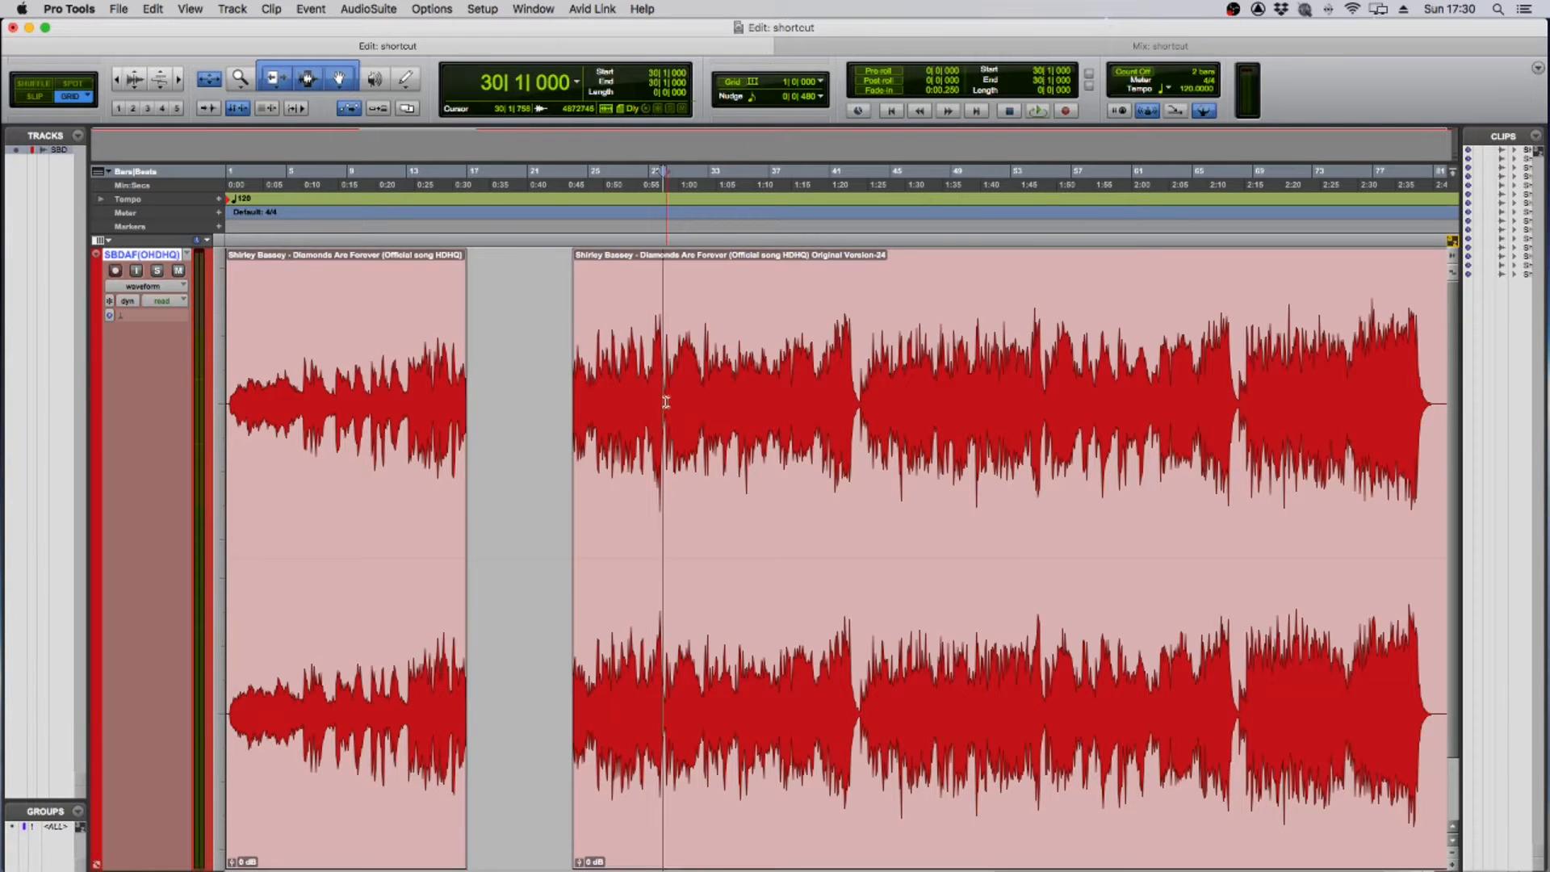
left_click_drag(665, 402, 859, 406)
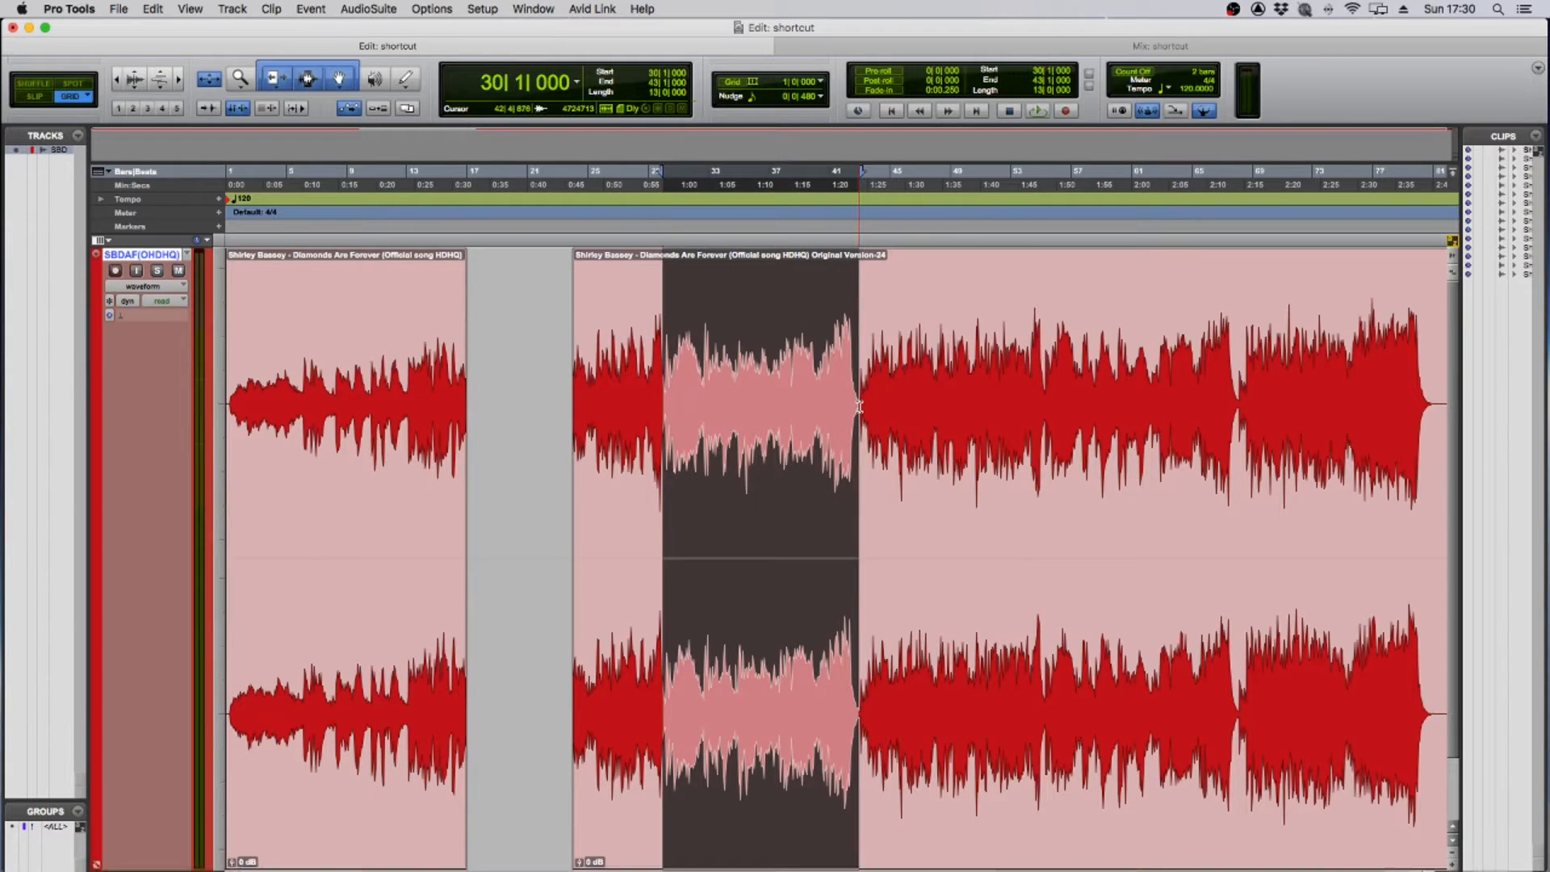
key("BackSpace")
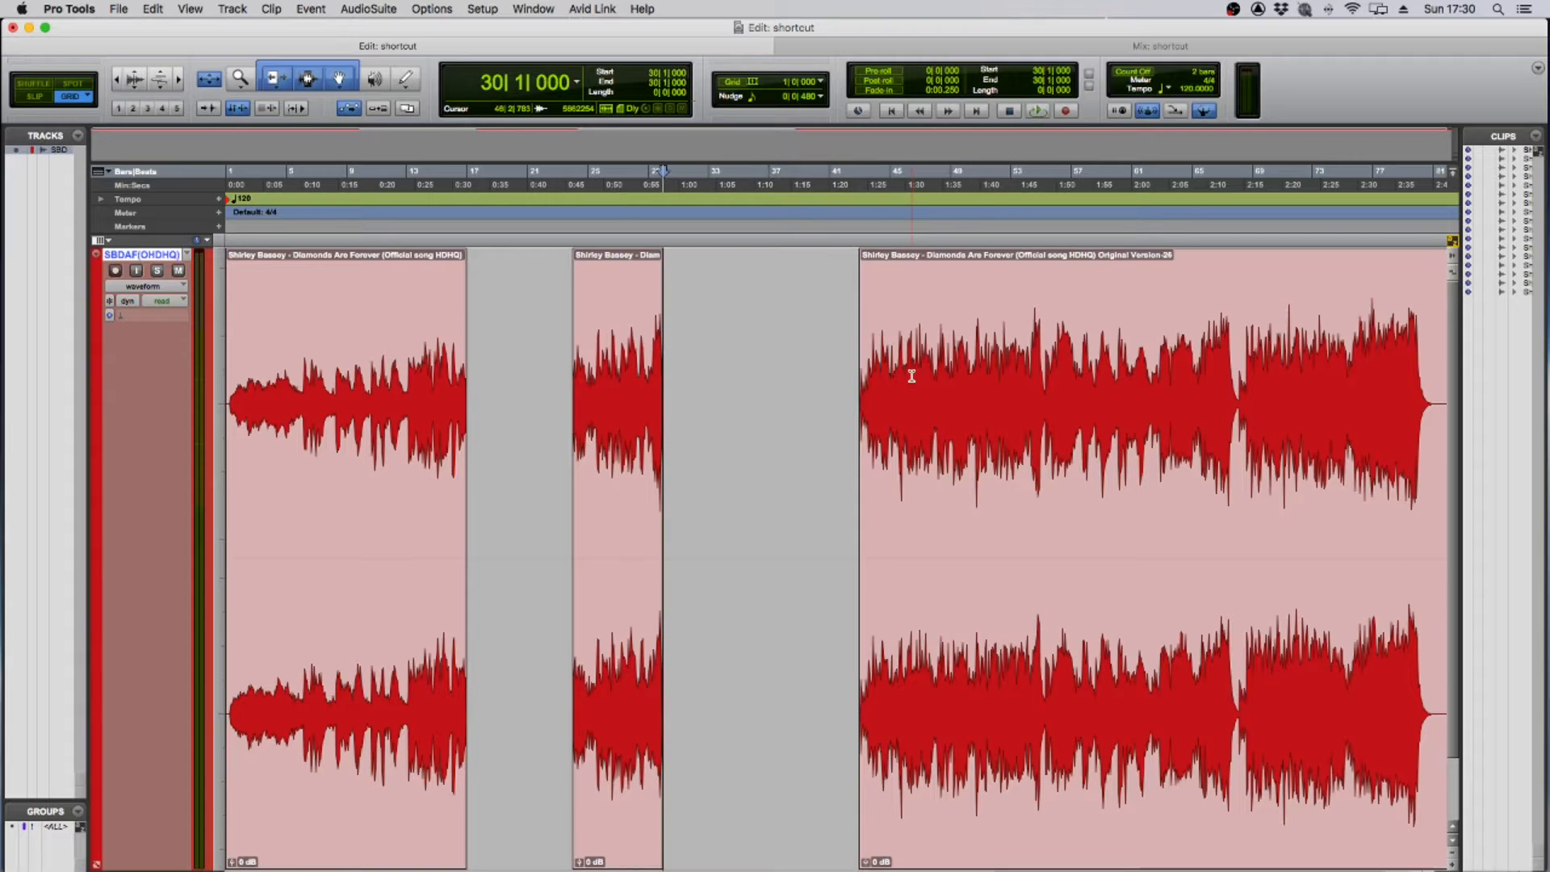
left_click_drag(1044, 396, 1239, 428)
key("BackSpace")
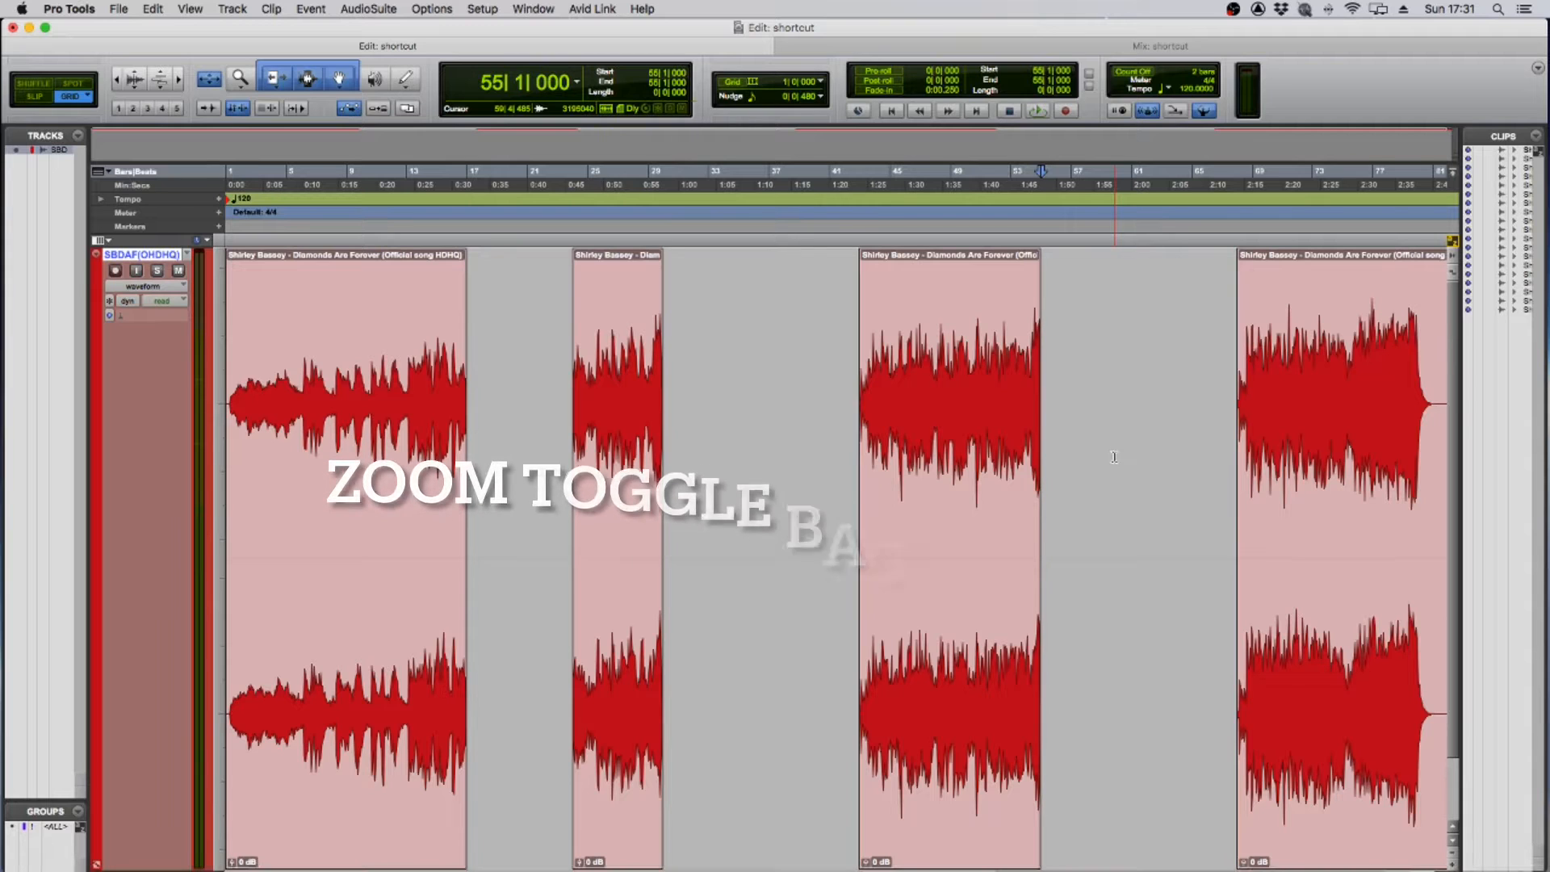
key("super+e")
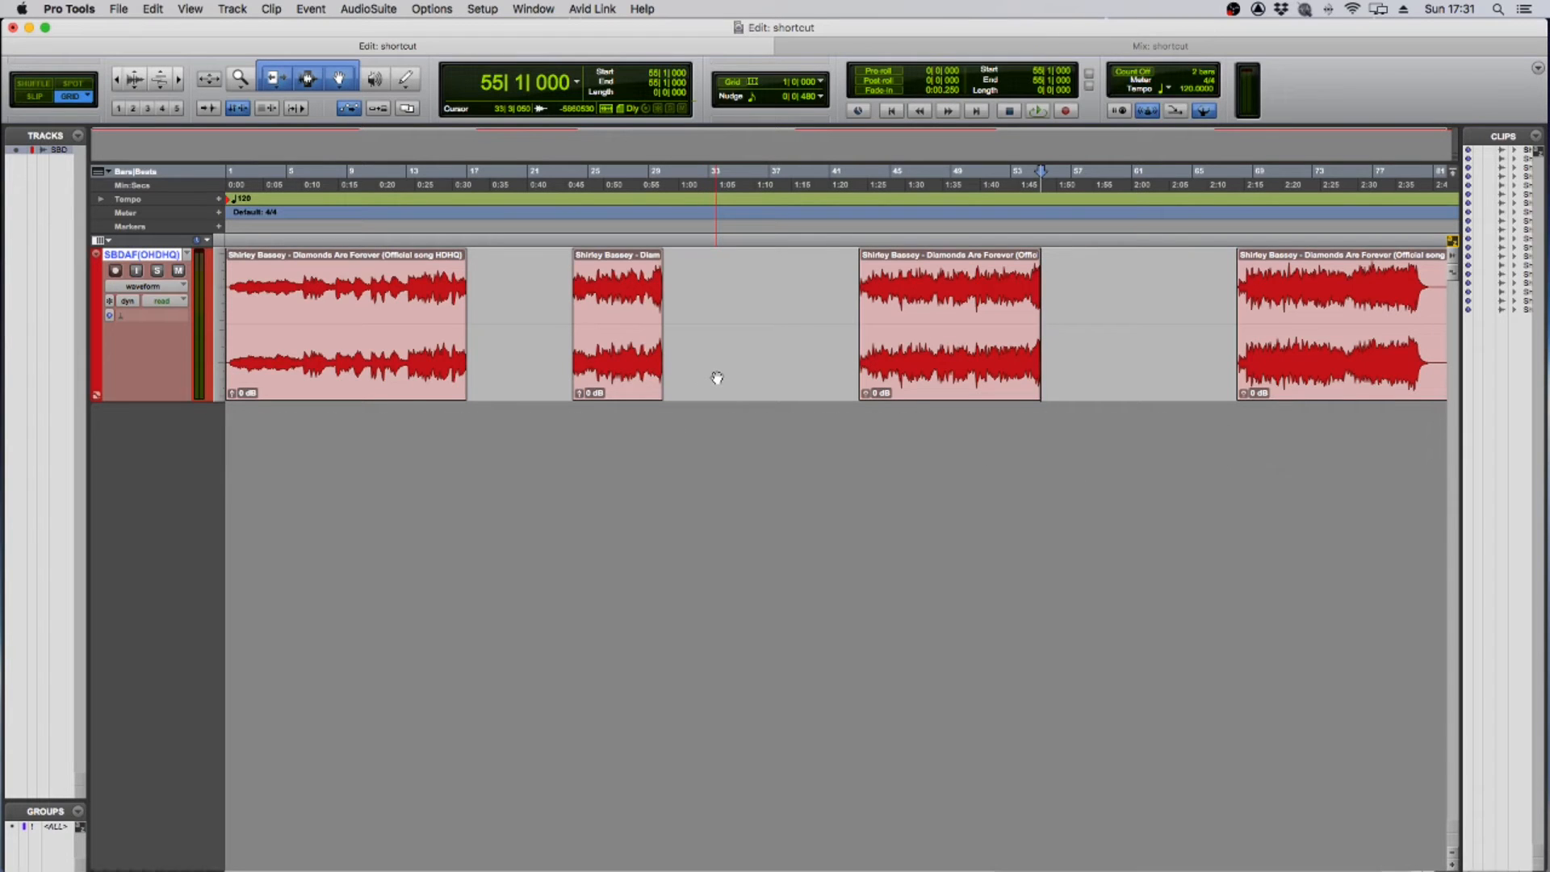
Apply batch fades to all clips on the track, choosing steep concave curves for the fade-in and fade-out shapes.
key("super+a")
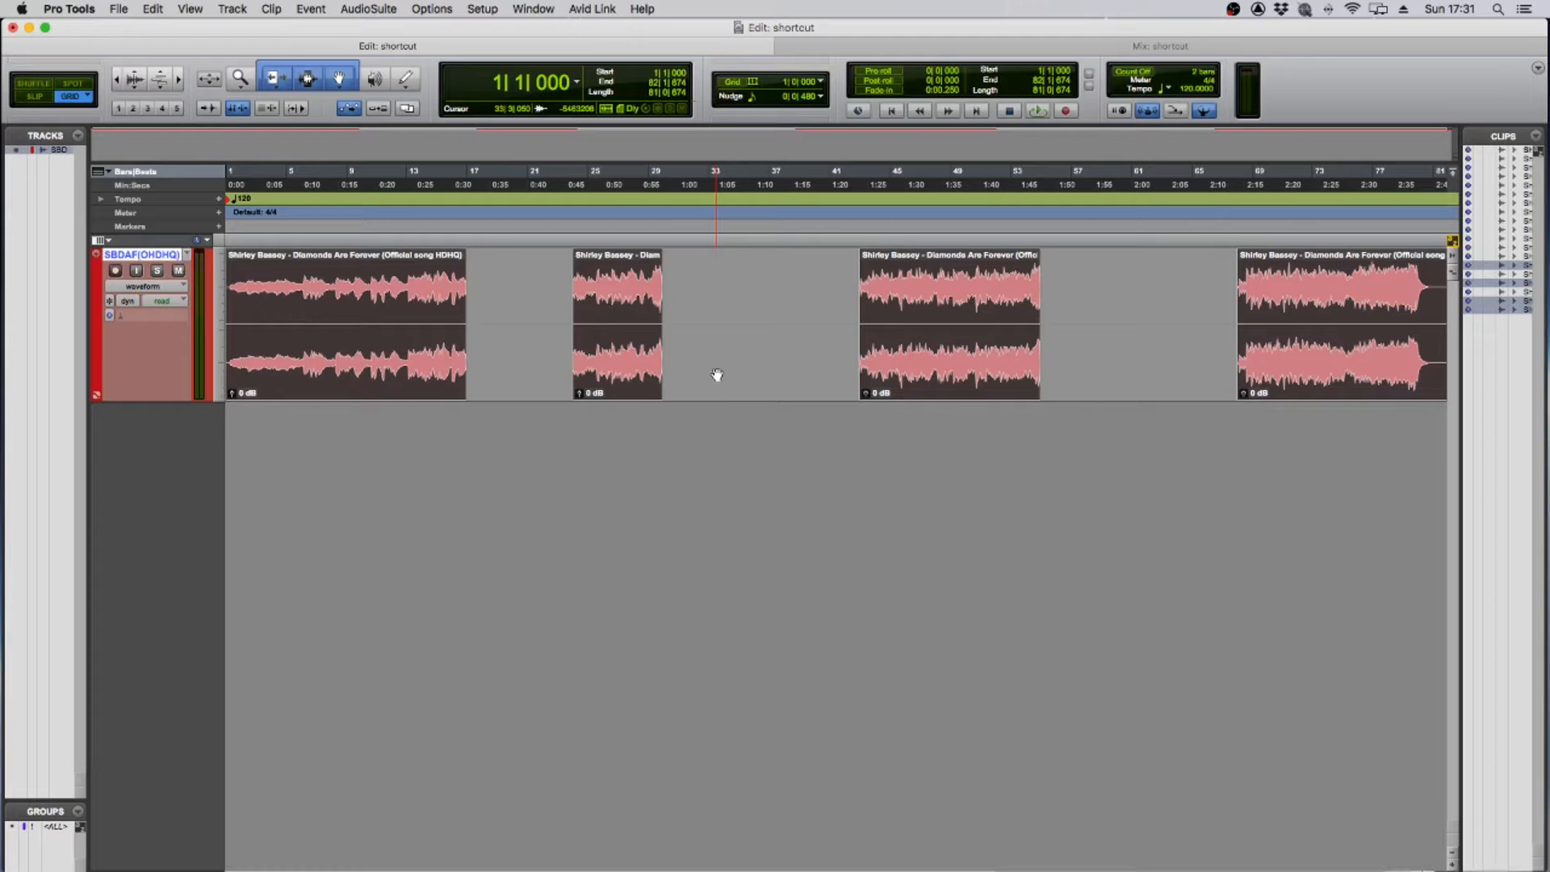
key("super+f")
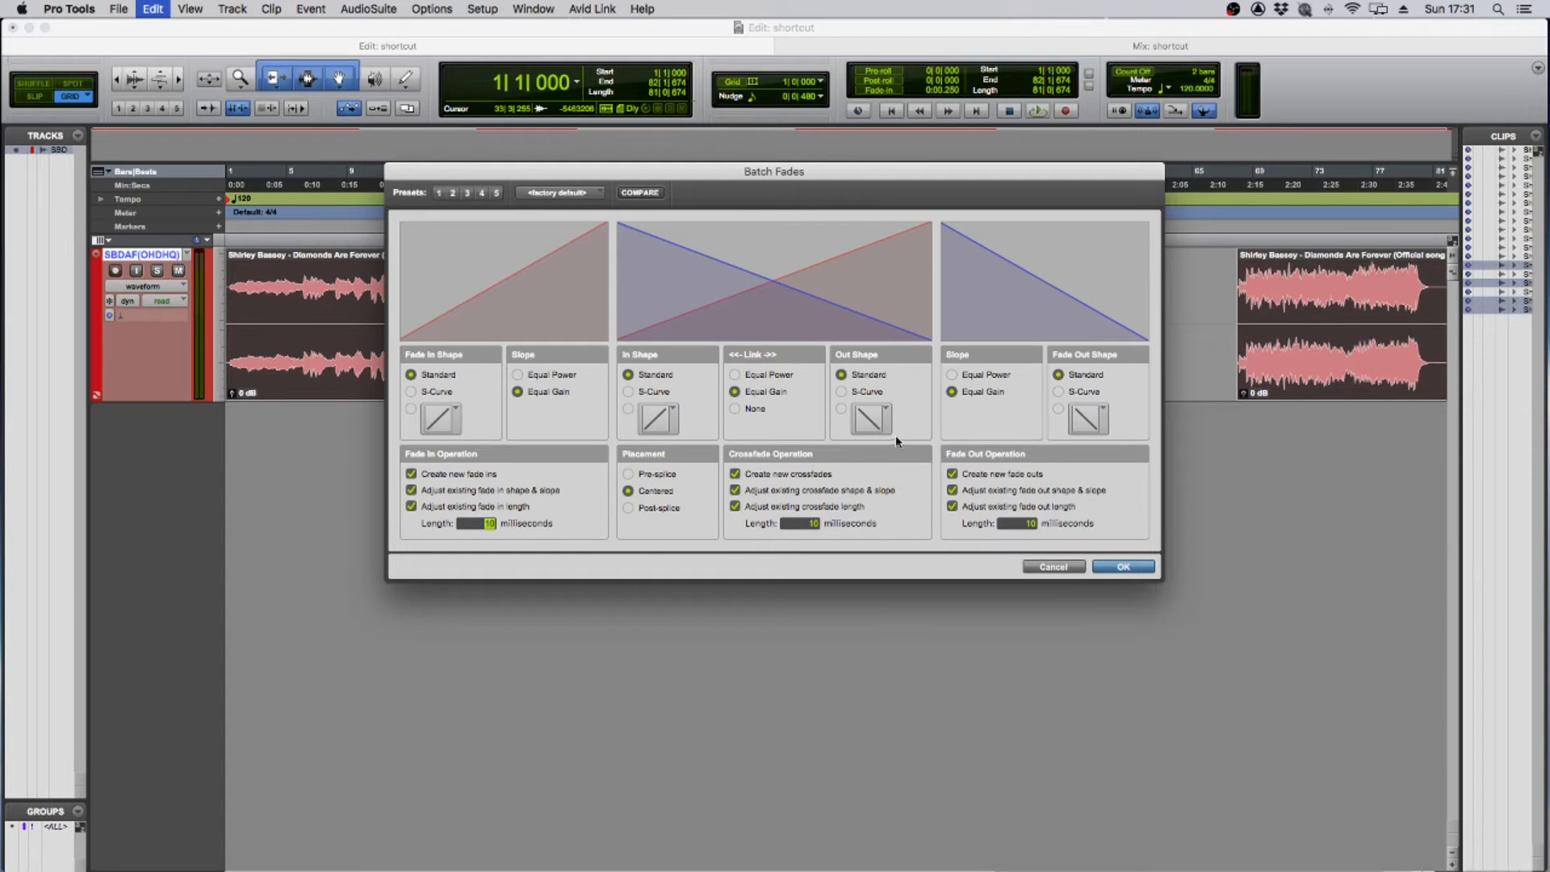
left_click(1103, 423)
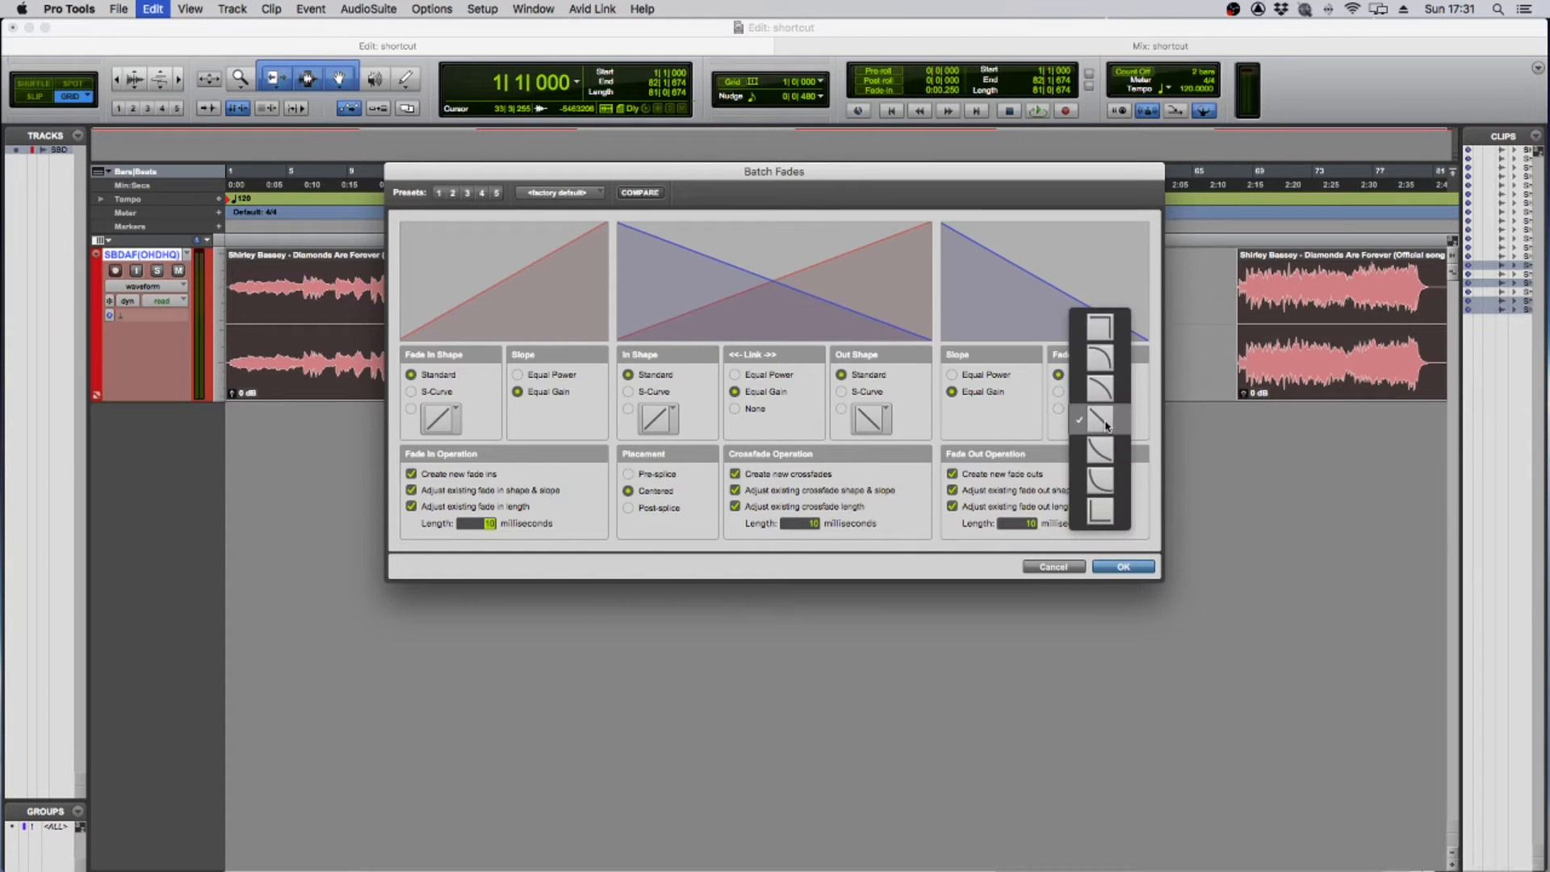
left_click(1111, 476)
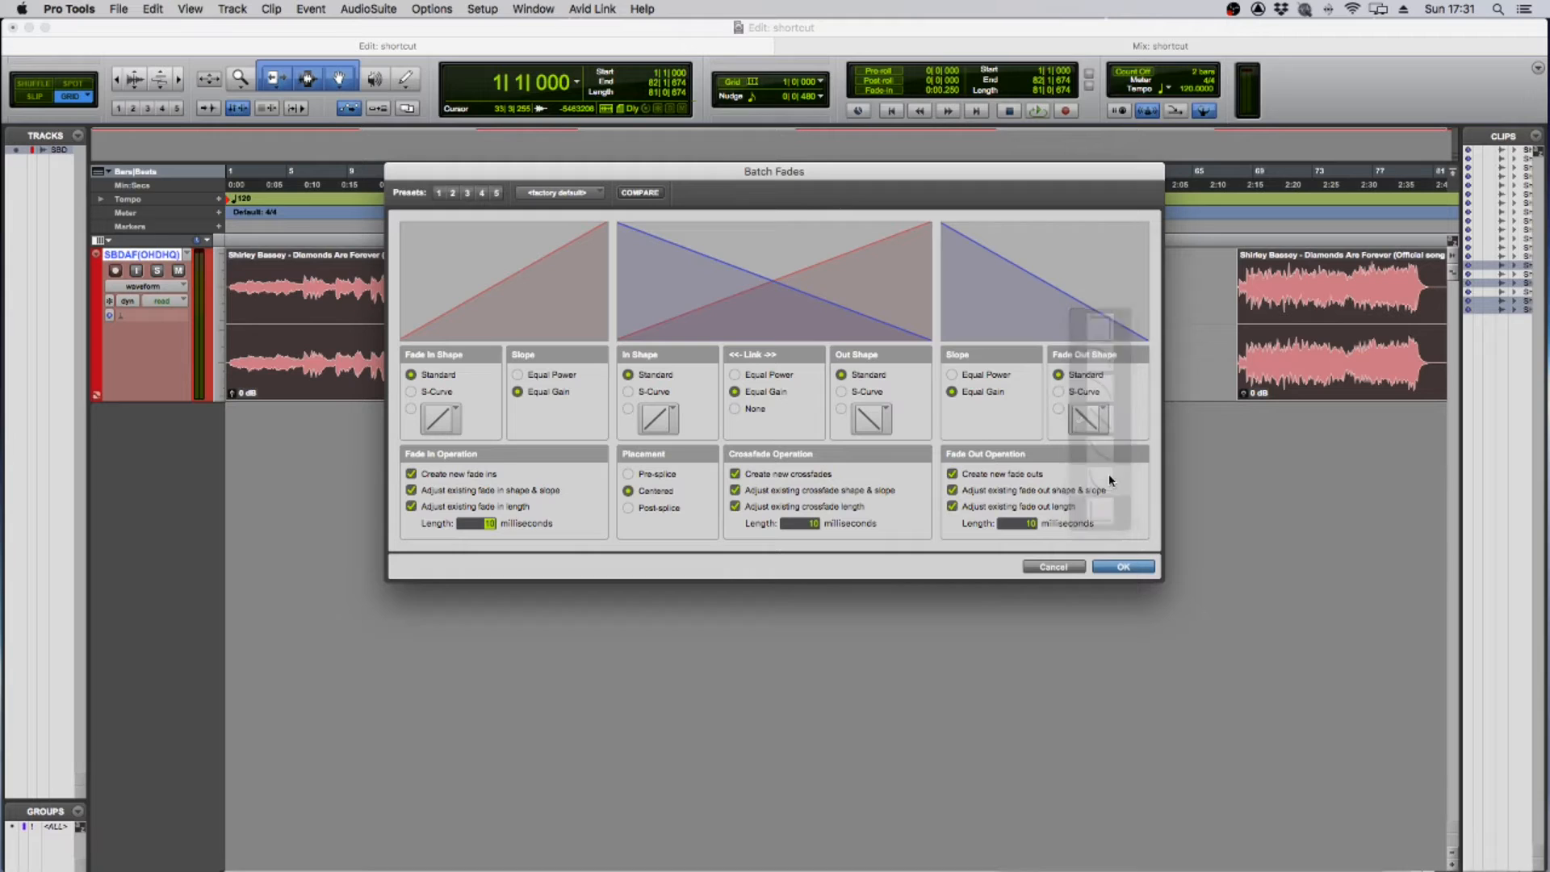
left_click(441, 419)
left_click(465, 473)
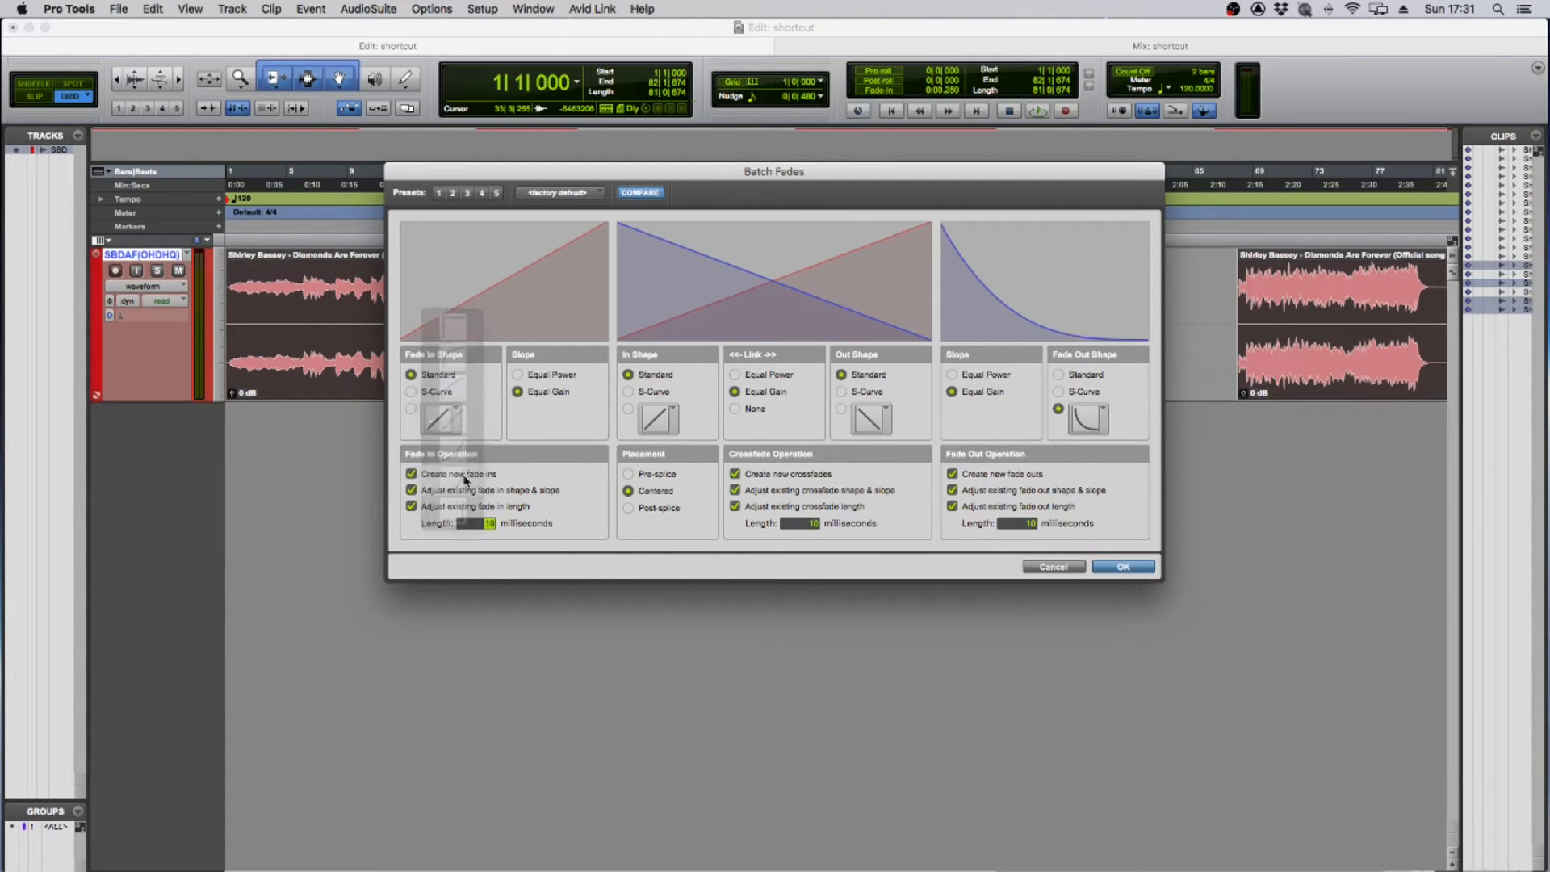
left_click(1119, 567)
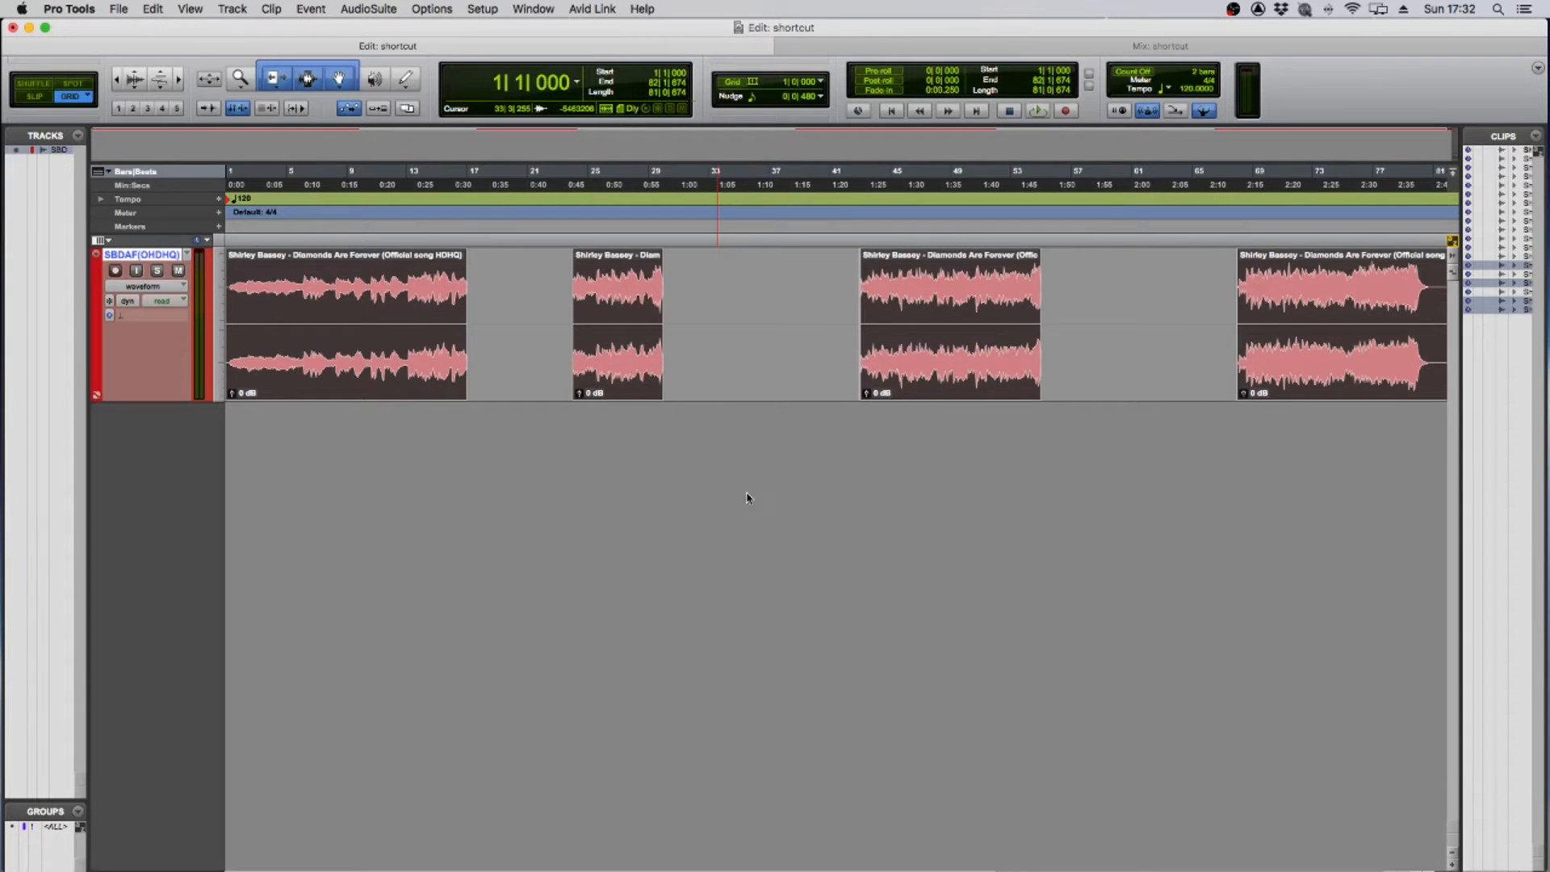
Place the cursor at the end of the first clip, bar 17, and examine its fade-out curve close up.
key("super+bracketright")
key("super+bracketright")
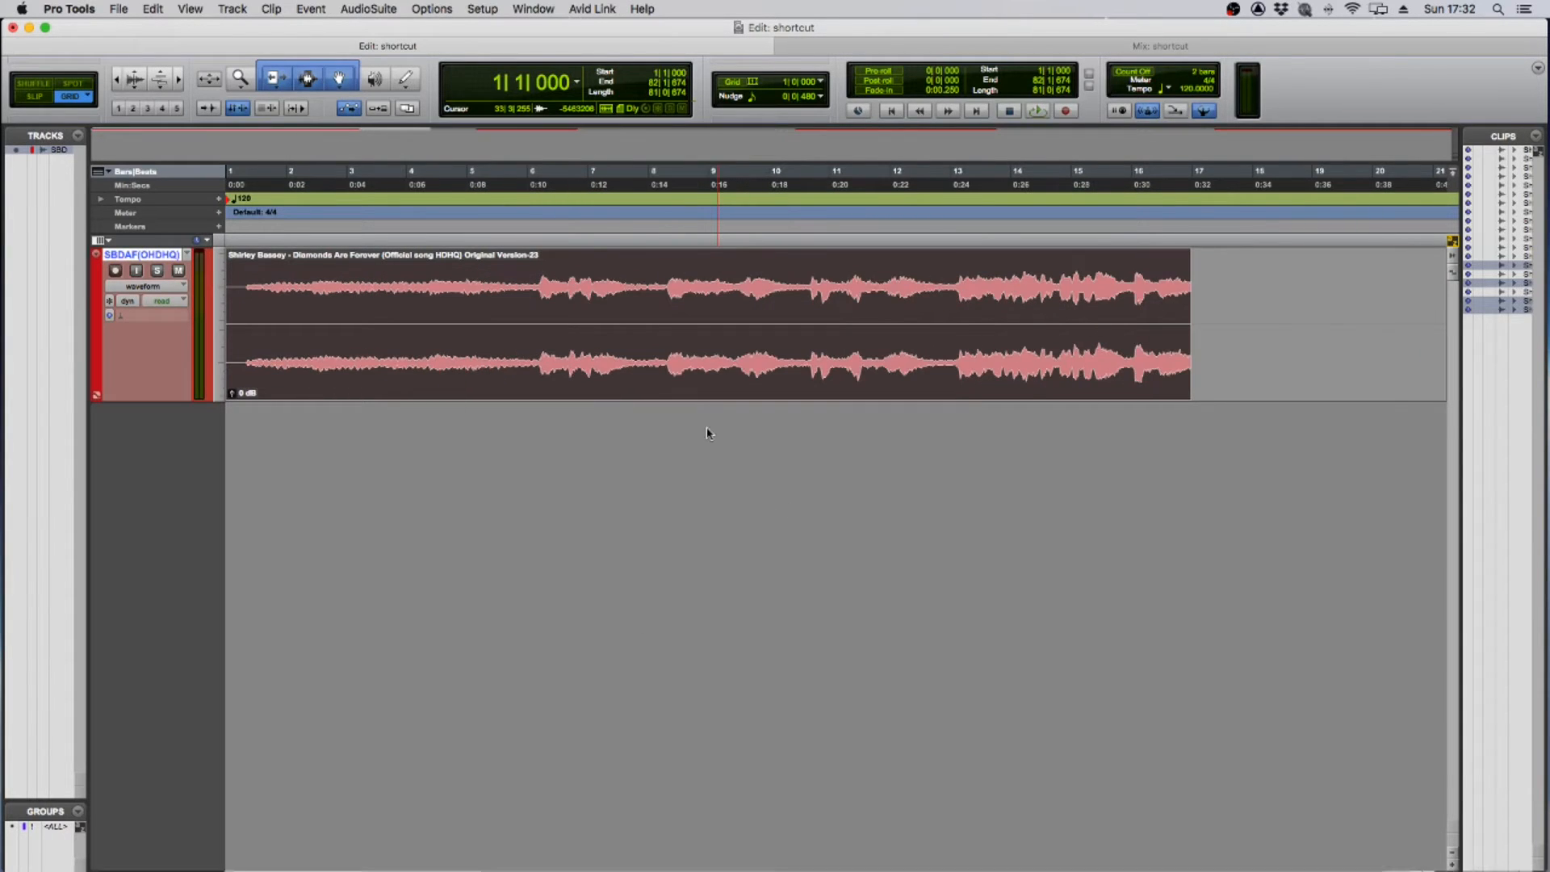
left_click(1255, 315)
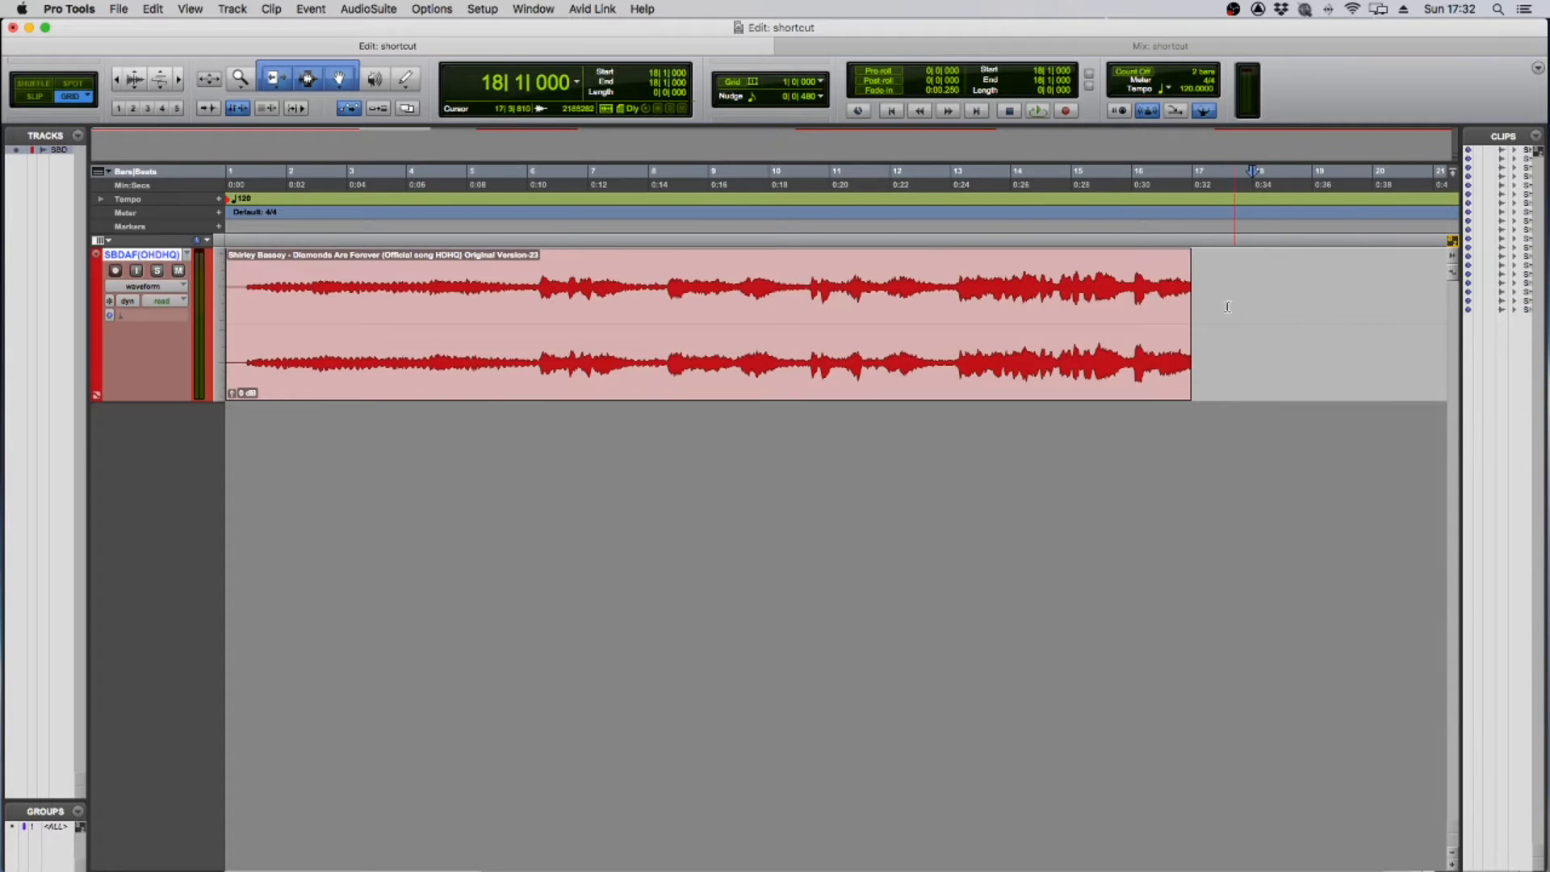
key("t")
key("t")
key("t")
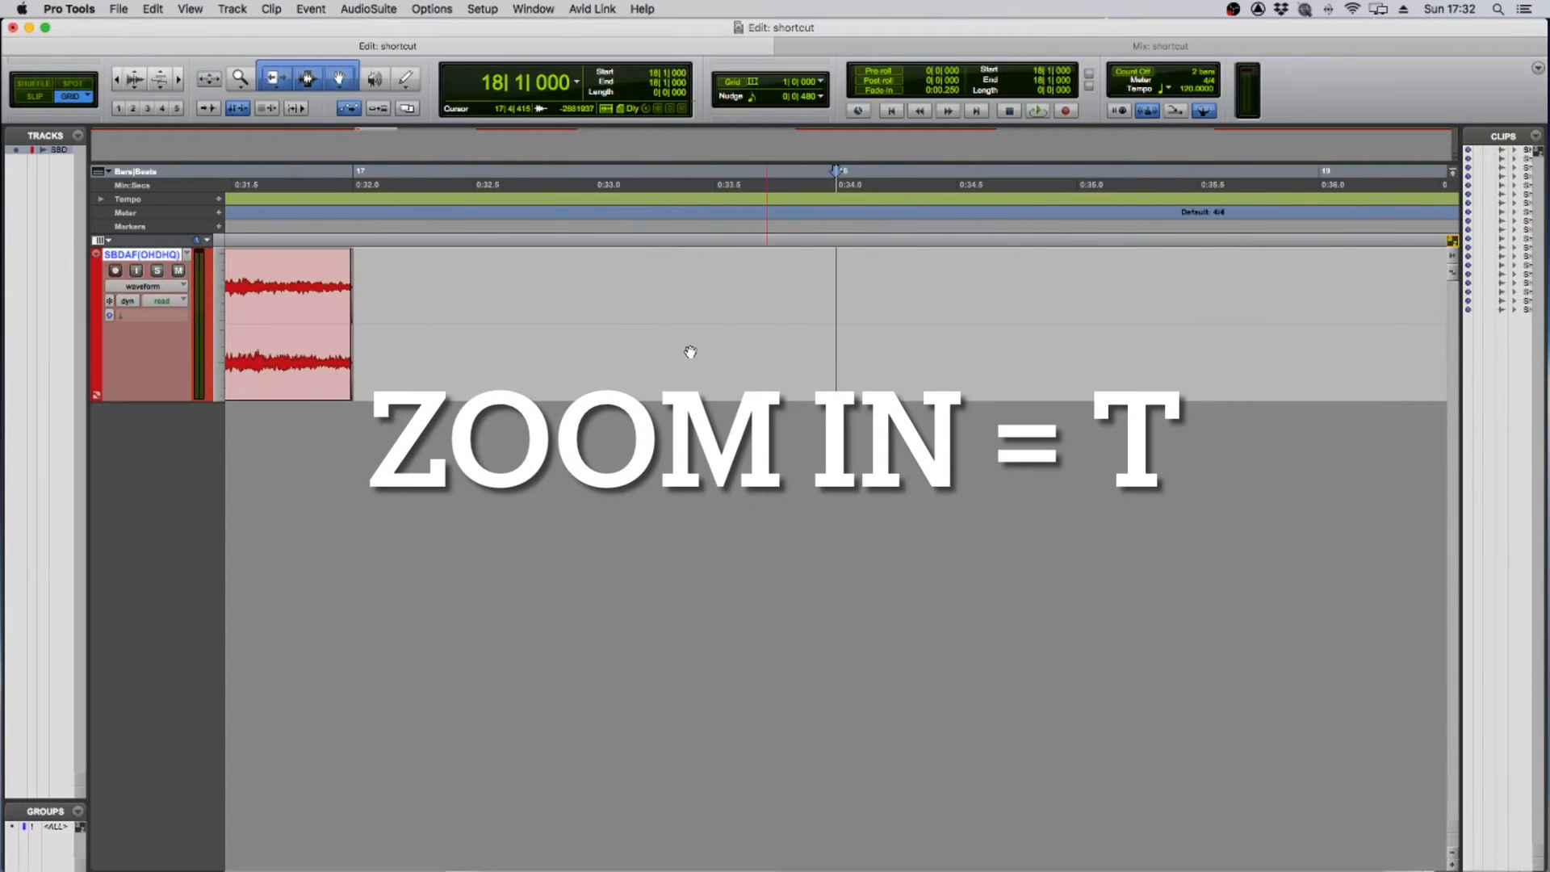
key("t")
key("r")
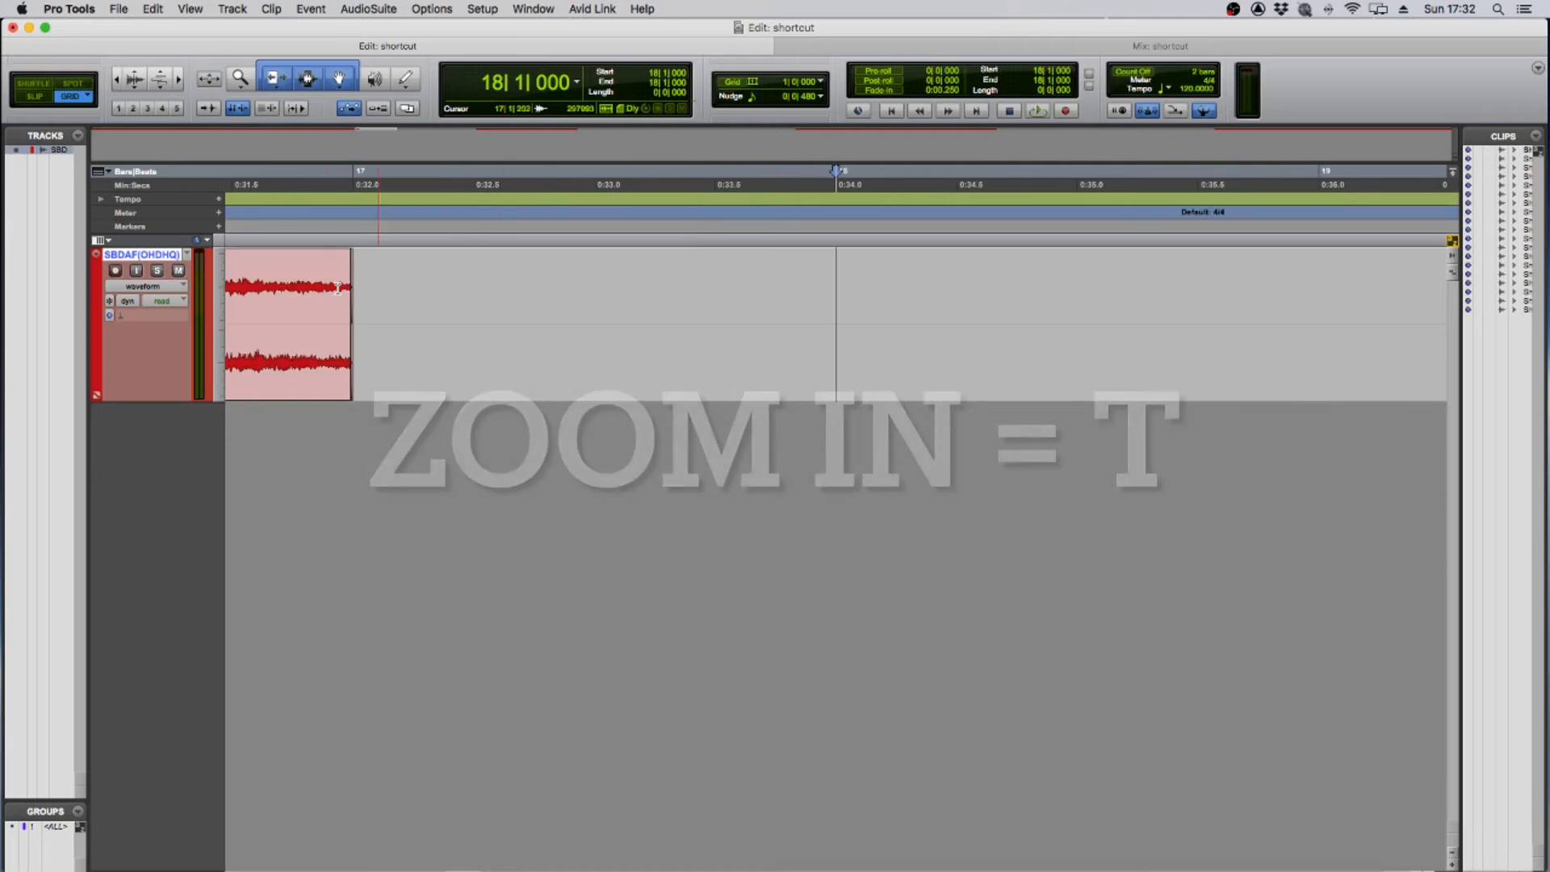
left_click(306, 208)
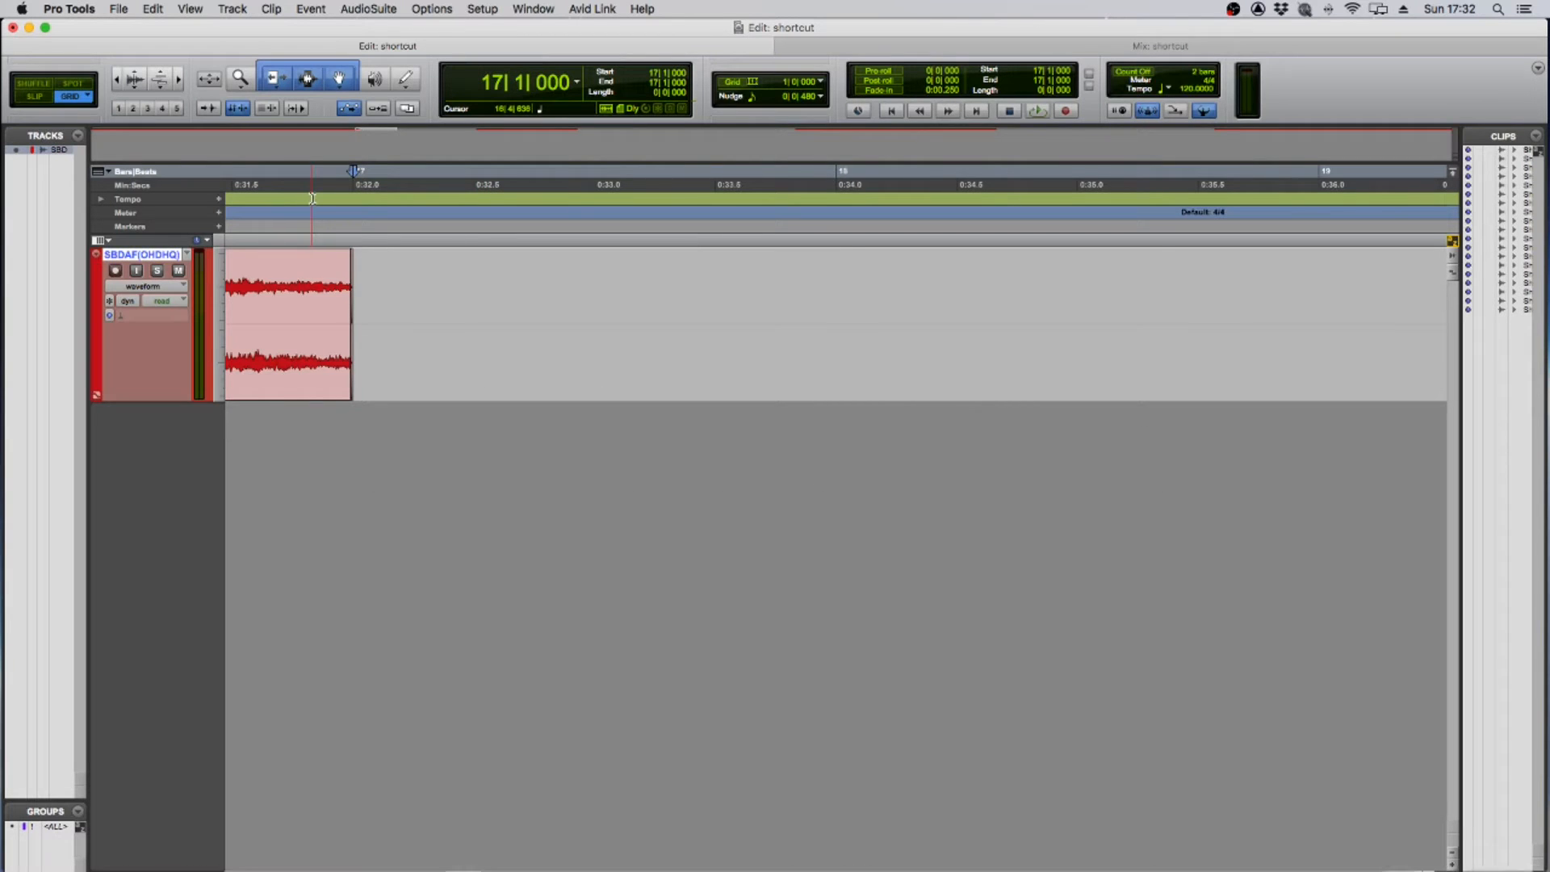
key("t")
key("t")
key("t")
key("t")
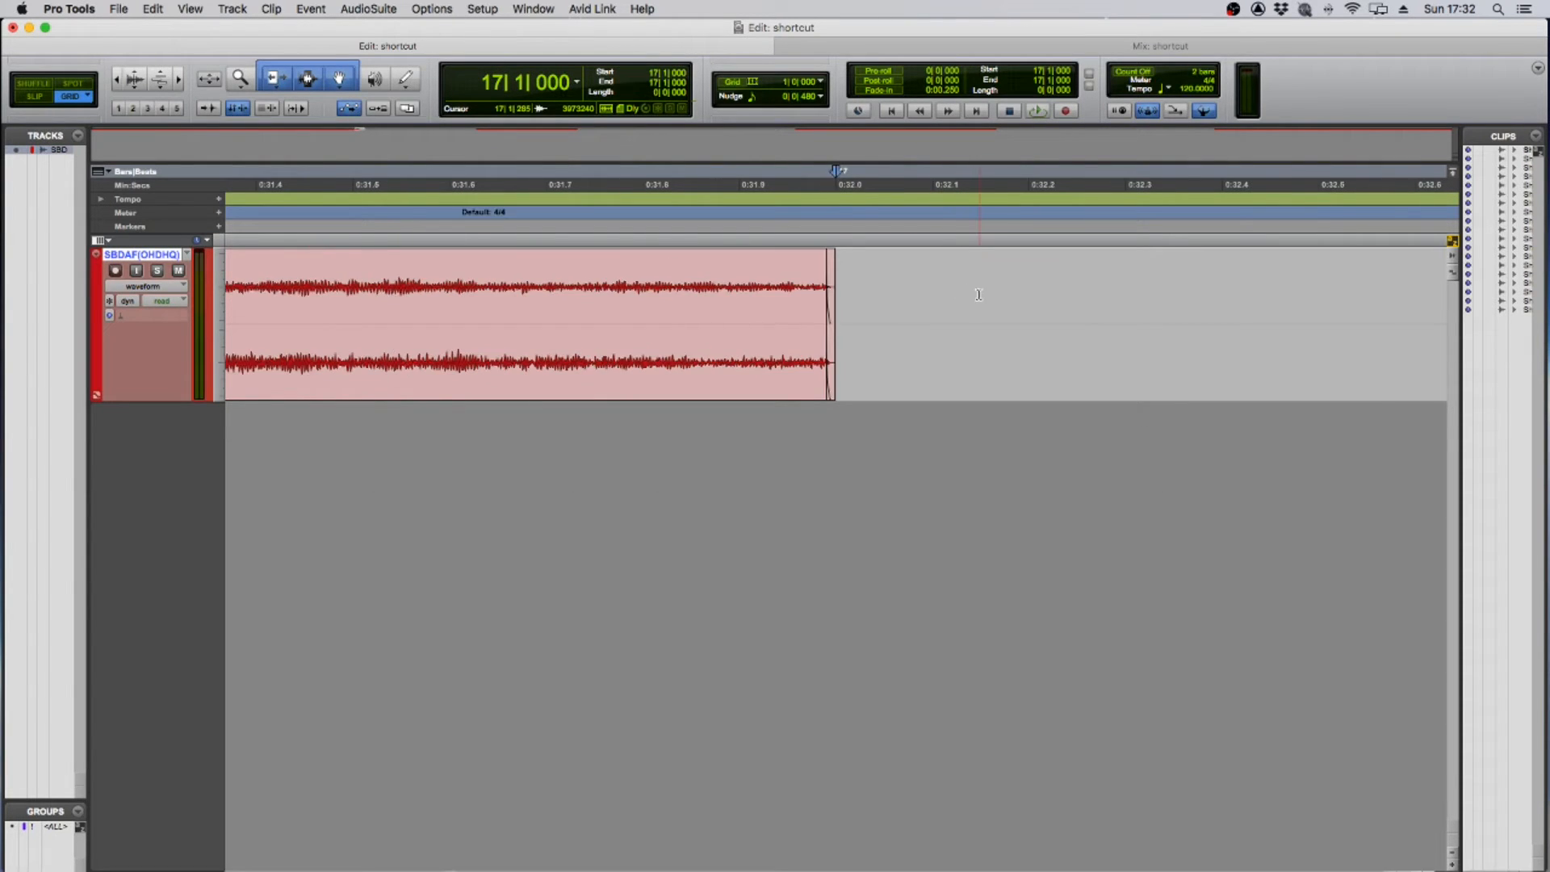
key("r")
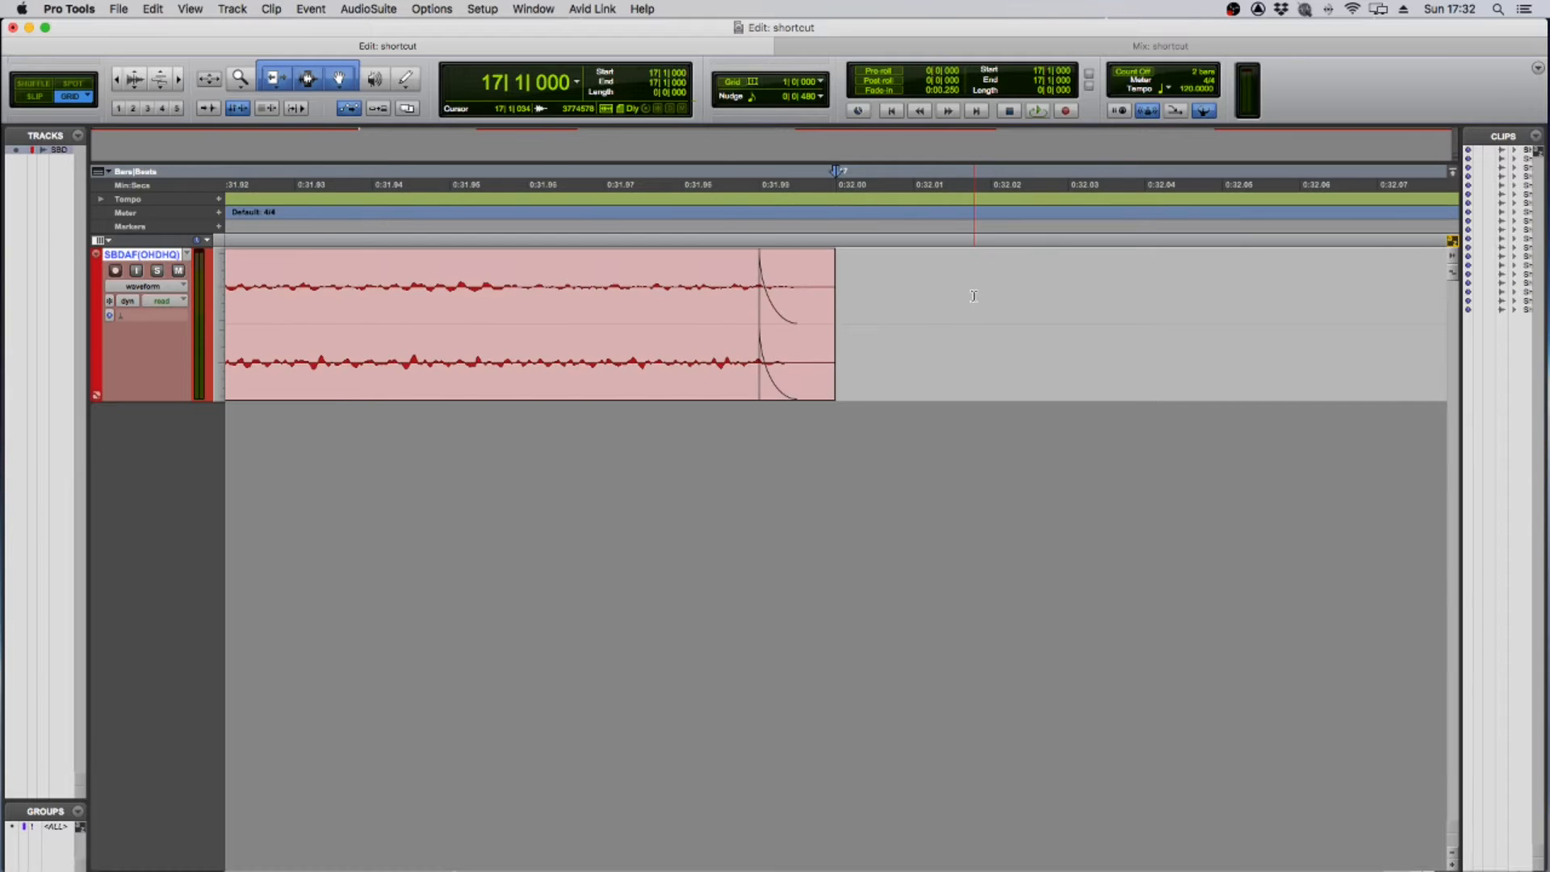
key("r")
key("r")
key("r")
key("r")
key("r")
key("r")
key("r")
key("r")
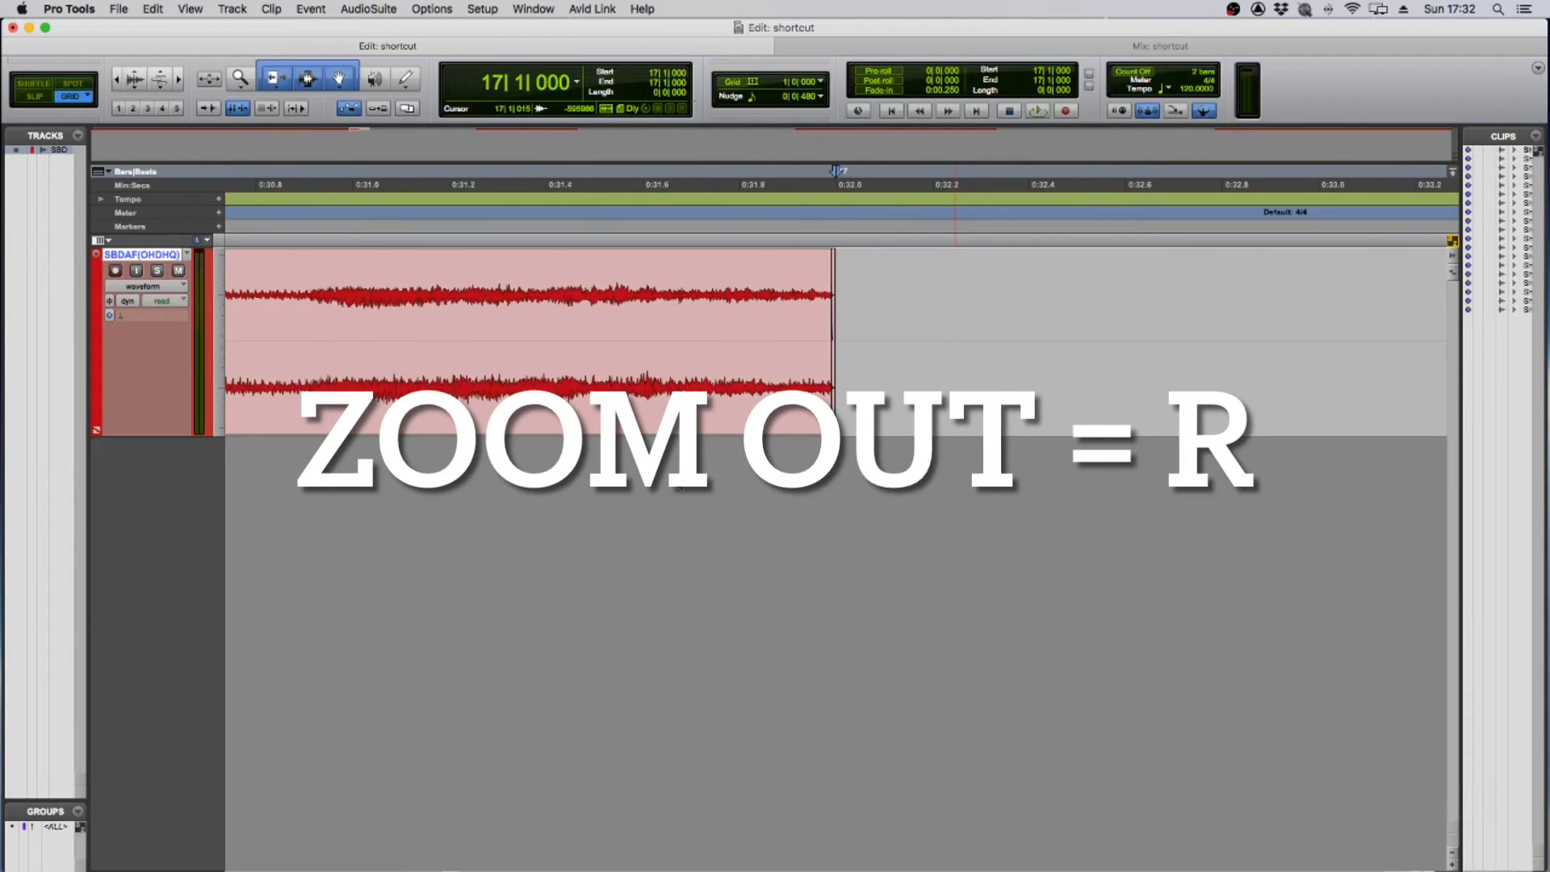
Place the cursor at the end of the second clip, bar 30, examine its fade-out close up and return to the full-song view.
left_click(657, 198)
key("t")
key("t")
key("t")
key("t")
key("t")
key("t")
key("t")
key("t")
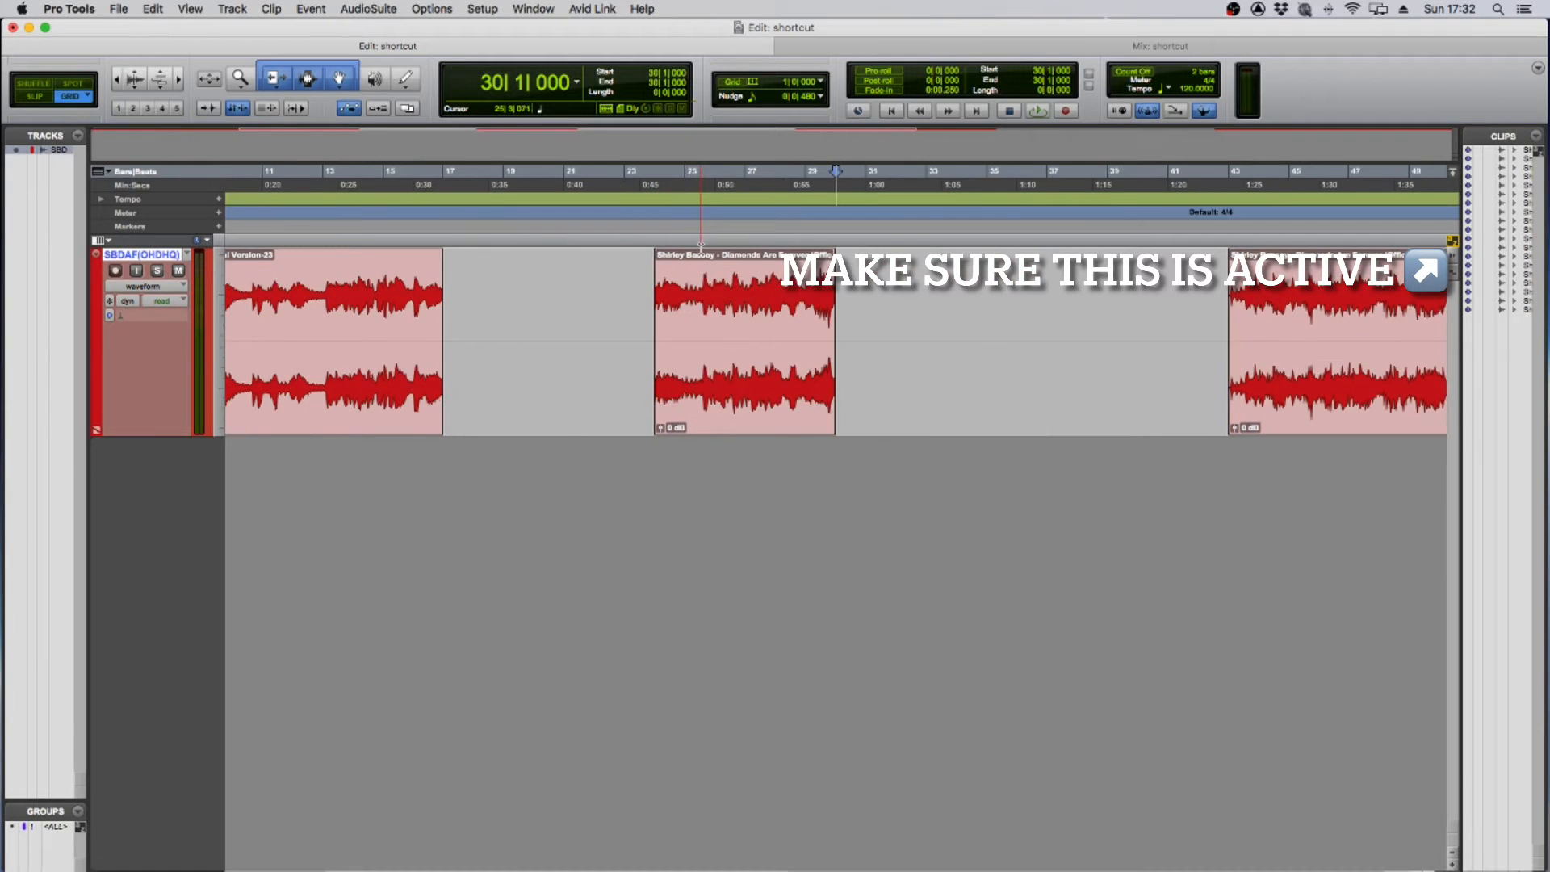
key("r")
key("r")
key("r")
key("r")
key("r")
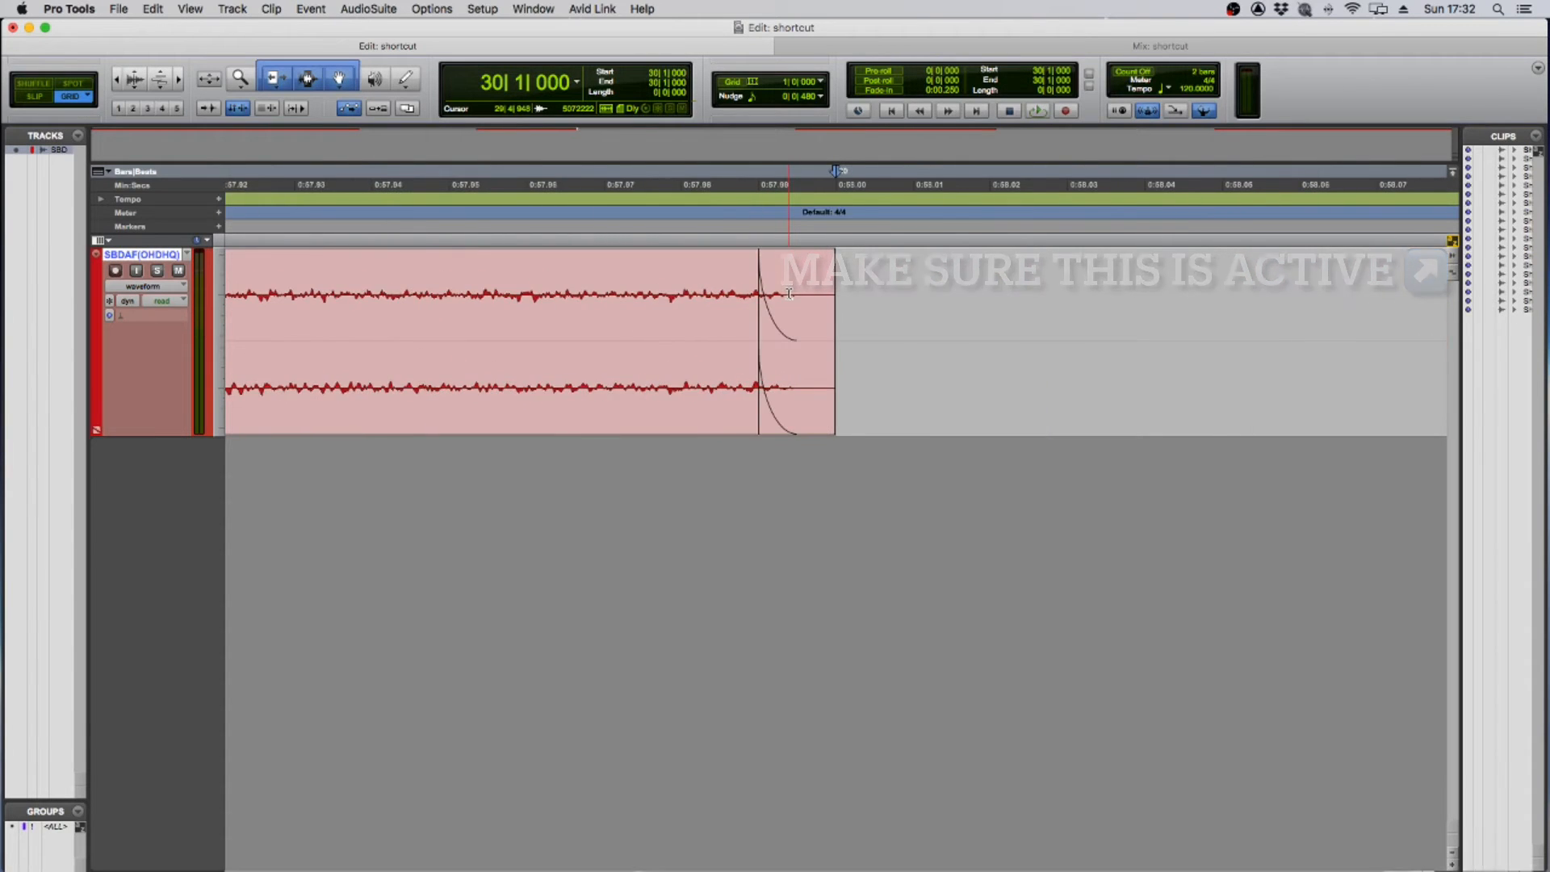
key("r")
key("r")
key("r")
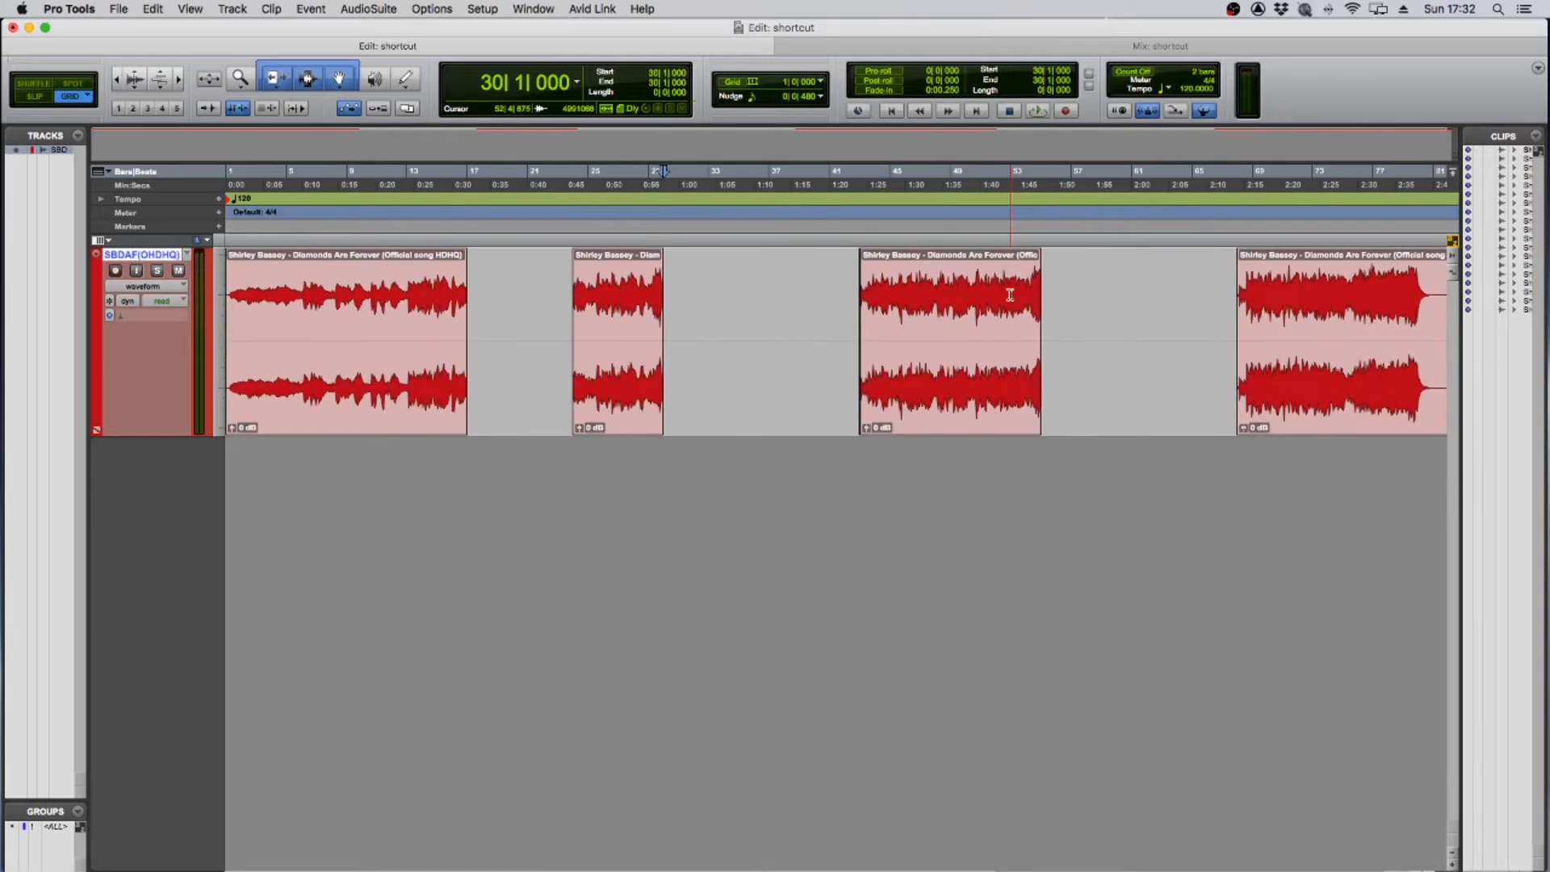
Place the cursor at the end of the third clip, bar 55, and examine its fade-out curve close up.
key("t")
key("t")
key("t")
key("t")
key("t")
key("t")
key("t")
key("t")
key("t")
key("t")
key("t")
key("t")
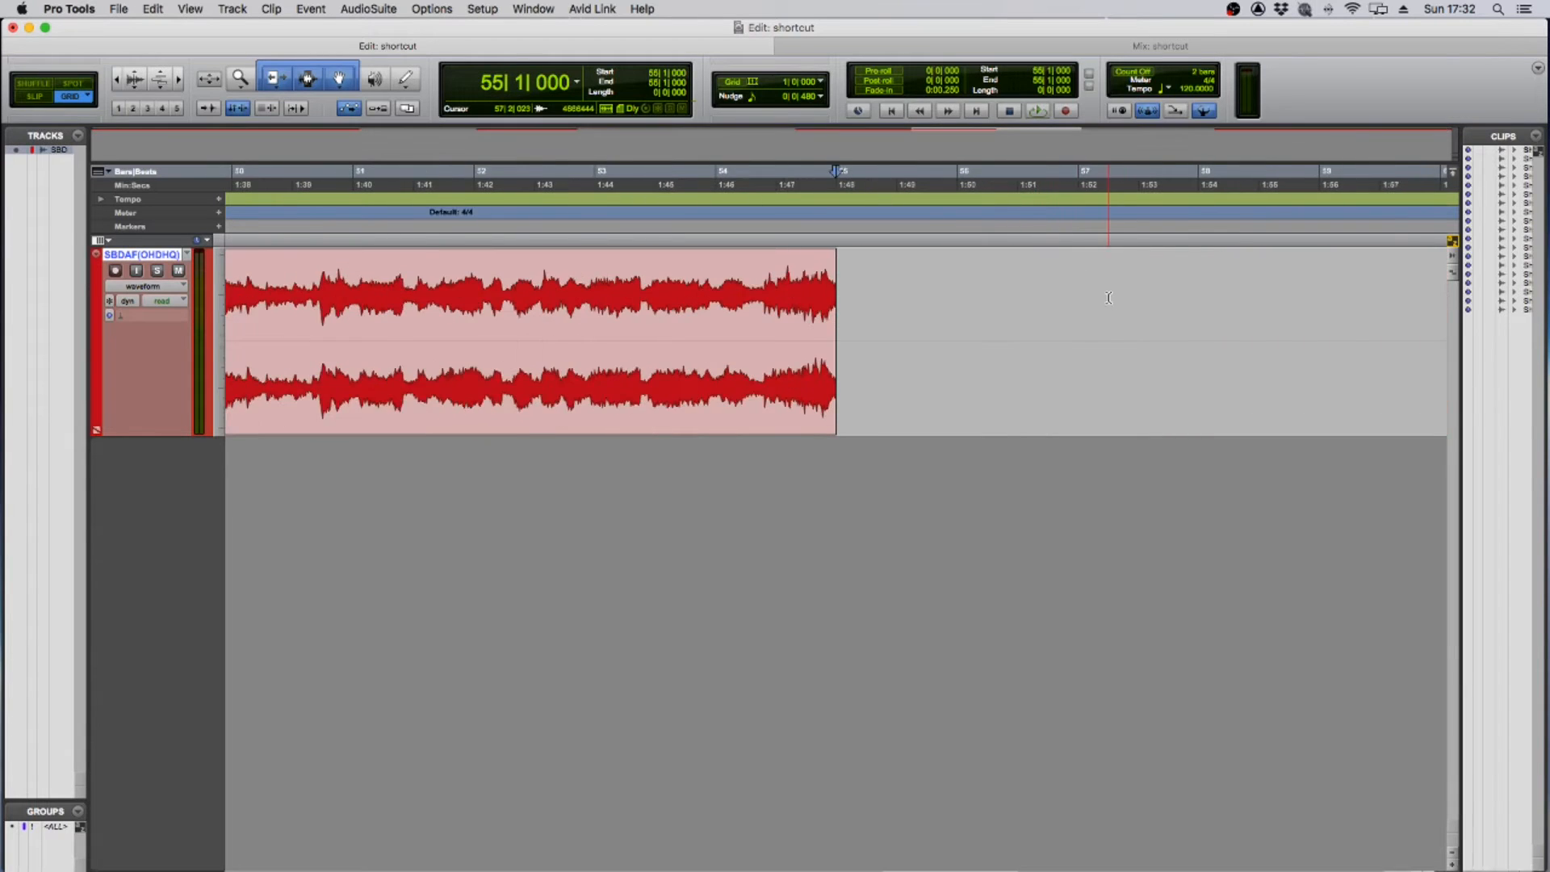
key("r")
key("r")
key("r")
key("r")
key("r")
key("r")
key("r")
key("r")
key("r")
key("r")
key("r")
key("r")
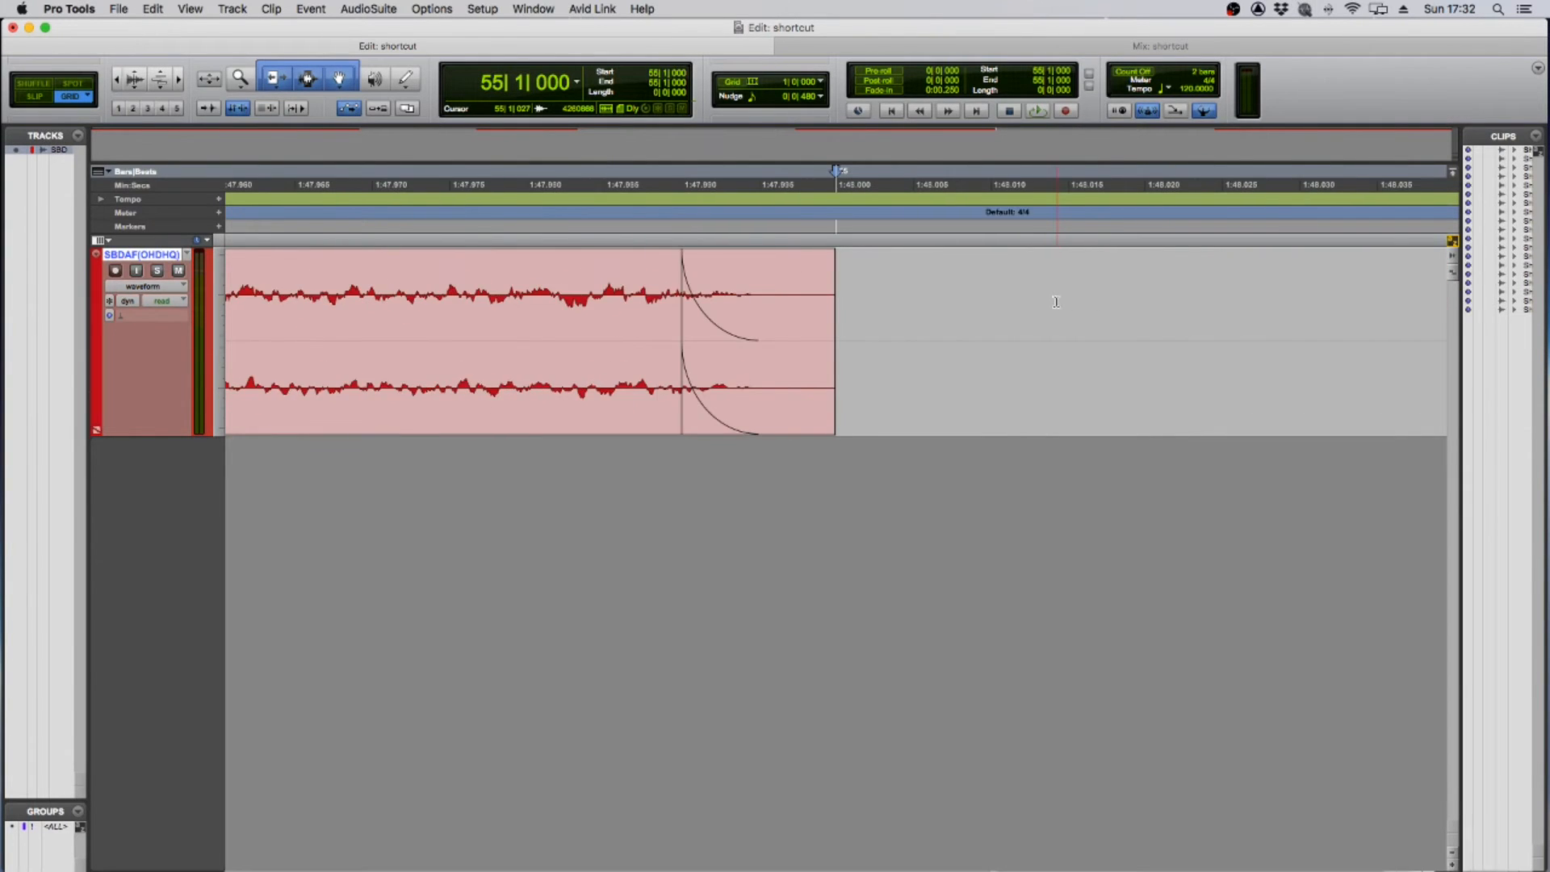
Place the cursor at the start of the third clip, bar 43, examine its fade-in close up and return to the full-song view.
left_click(654, 194)
key("t")
key("t")
key("t")
key("t")
key("t")
key("t")
key("t")
key("t")
key("t")
key("t")
key("t")
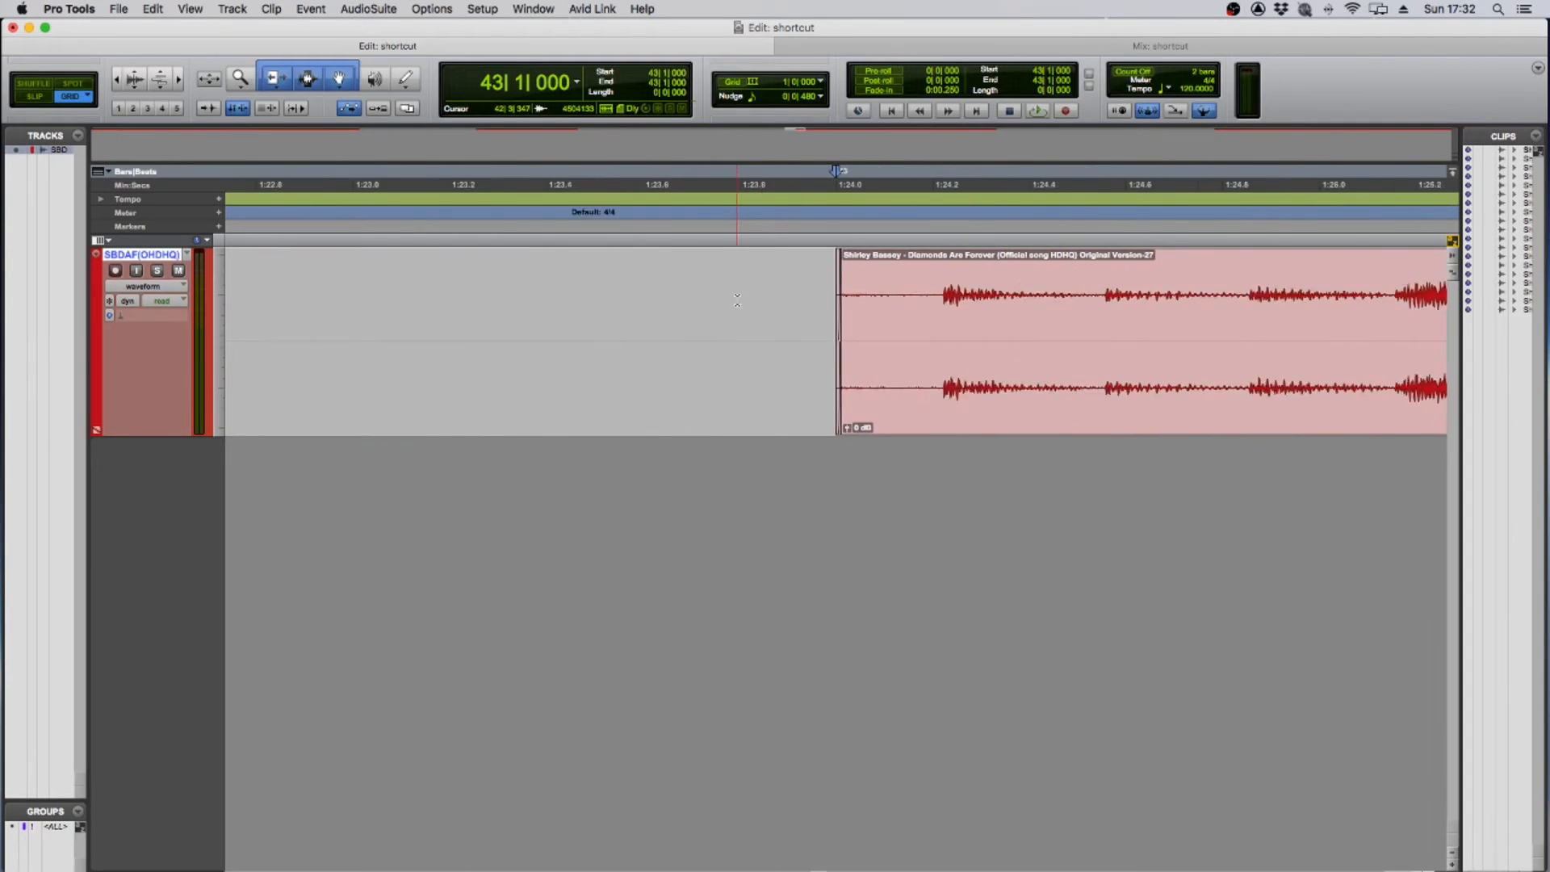
key("r")
key("r")
key("r")
key("r")
key("r")
key("r")
key("r")
key("r")
key("r")
key("r")
key("r")
key("r")
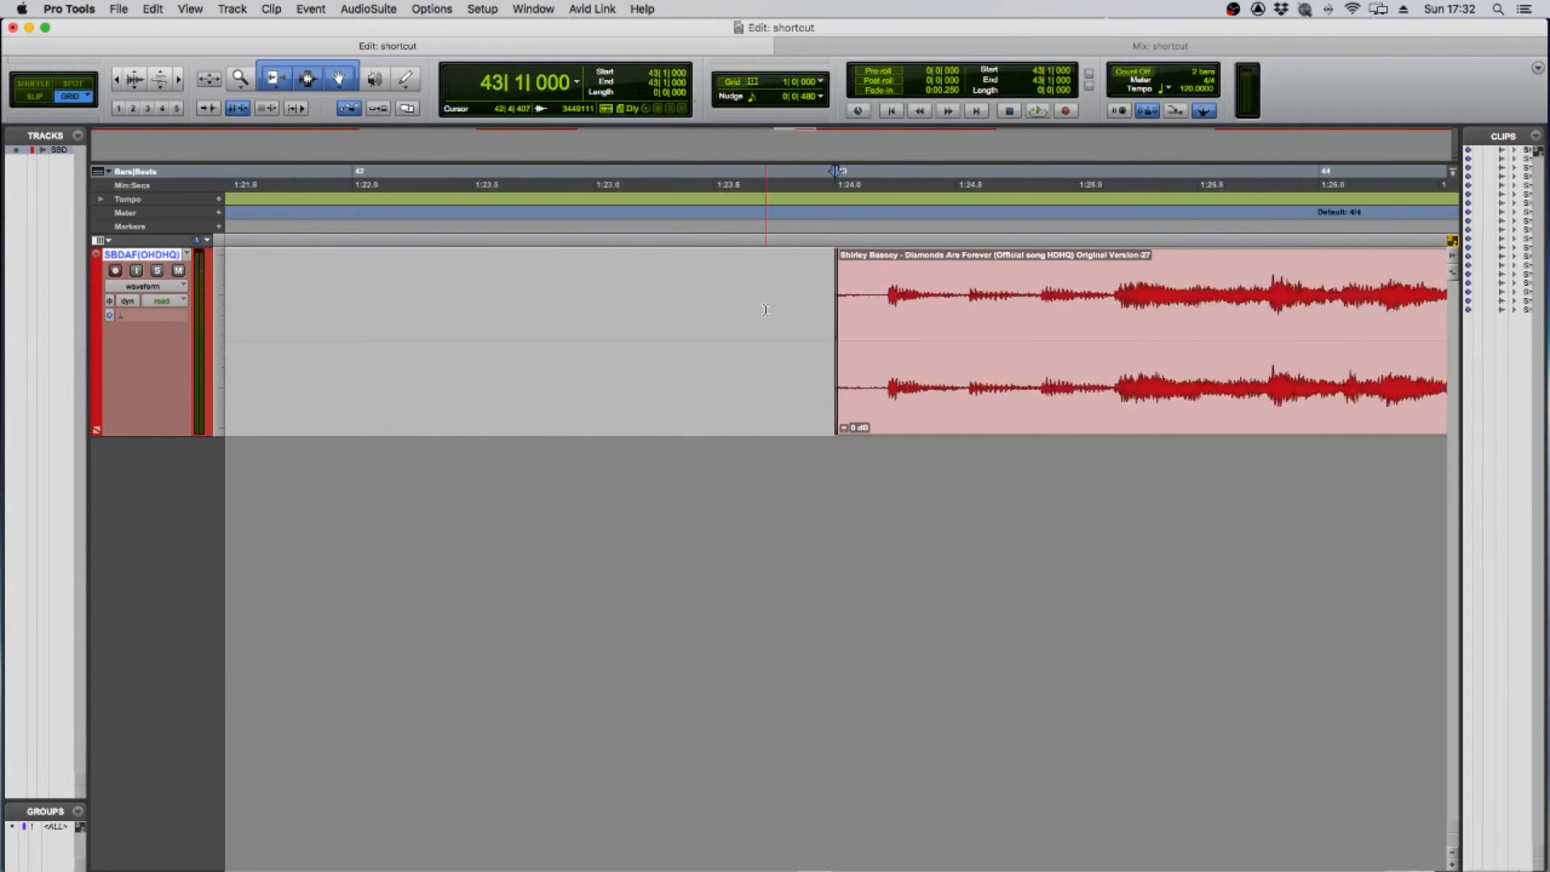
key("r")
key("r")
key("r")
key("r")
key("t")
key("t")
key("t")
key("t")
key("t")
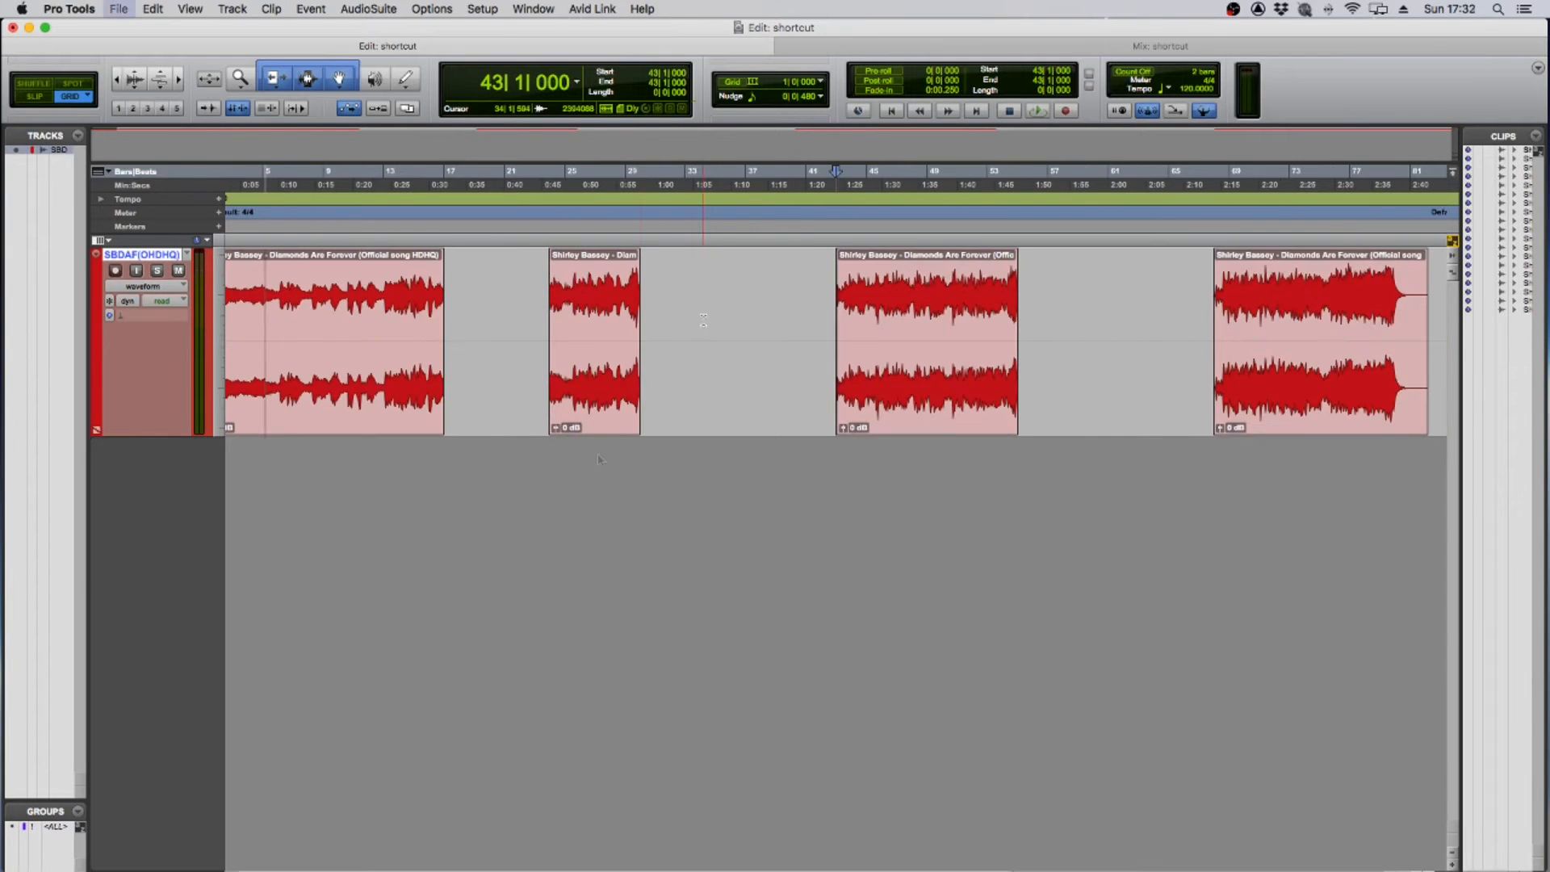
Import the mono vocal verse WAV from the Audio Files folder without conversion onto a new track at the session start.
key("shift+super+i")
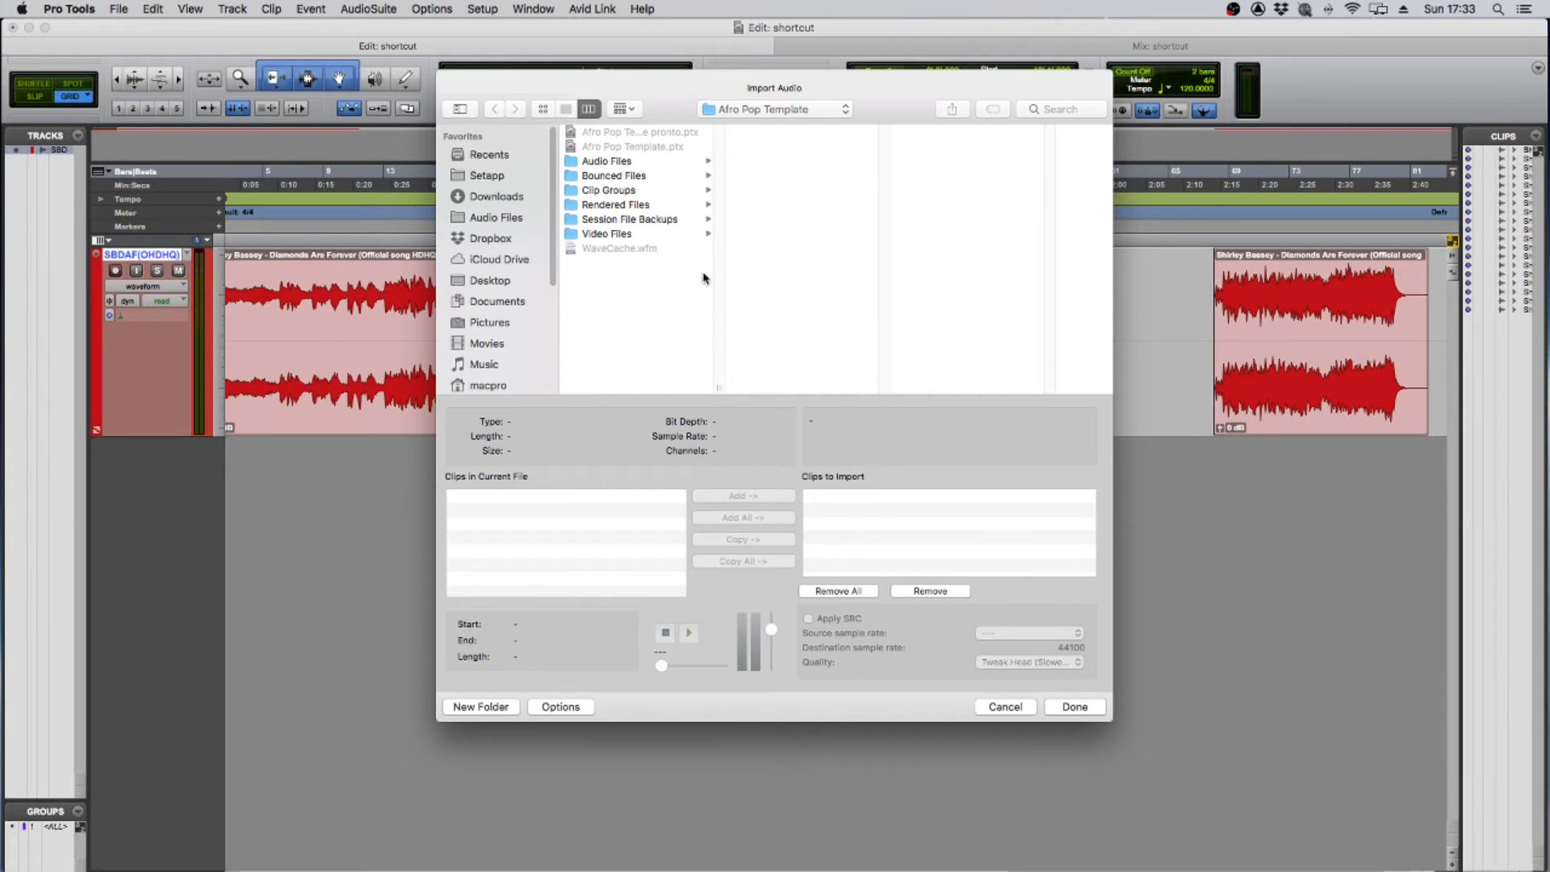
left_click(628, 165)
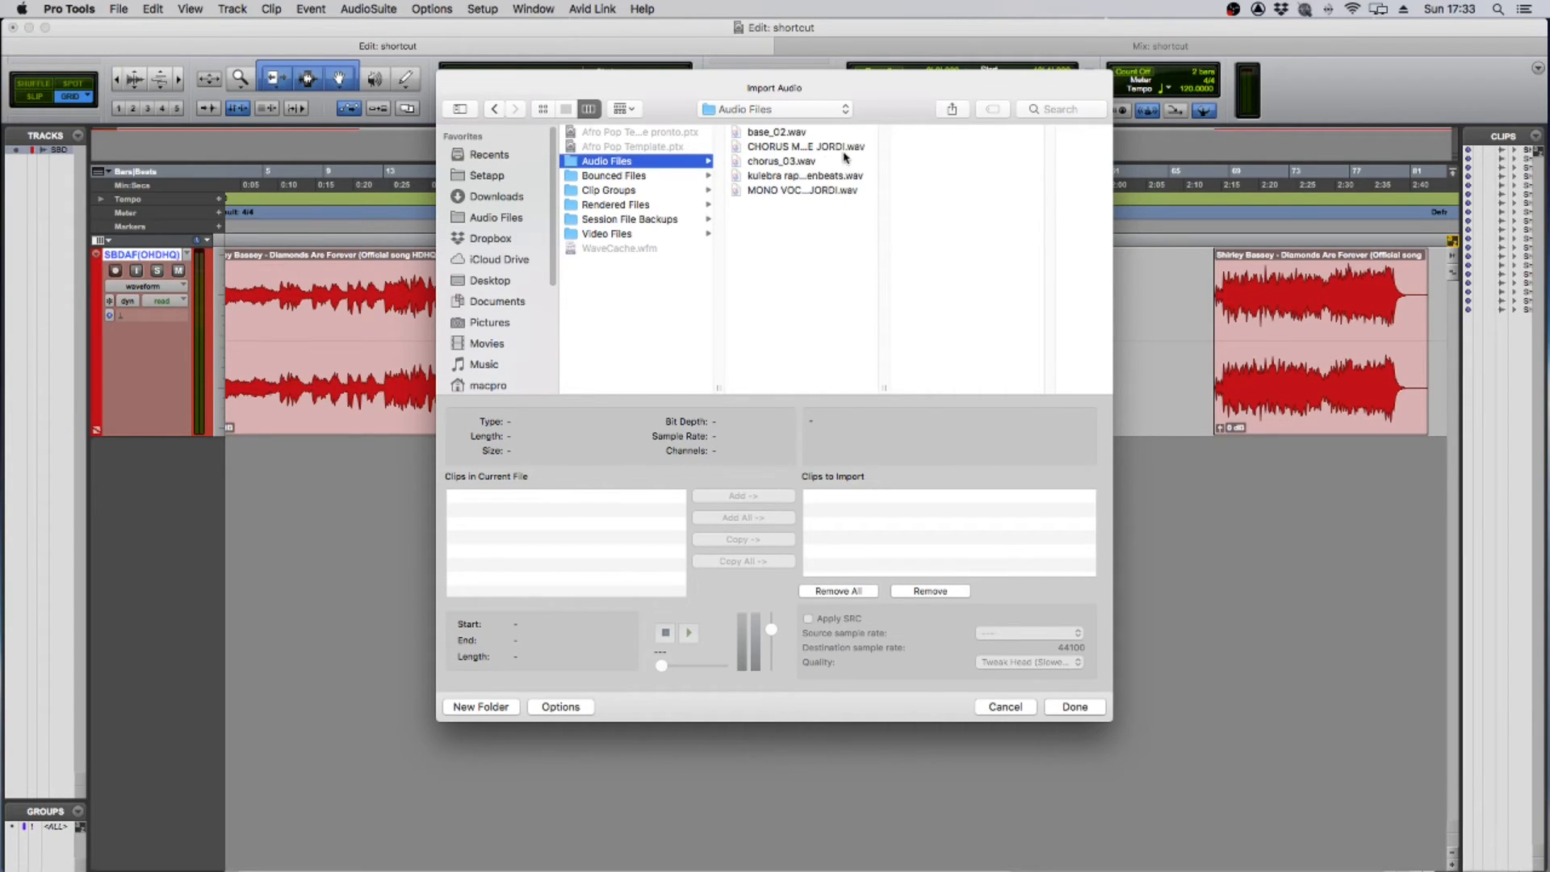
left_click(782, 194)
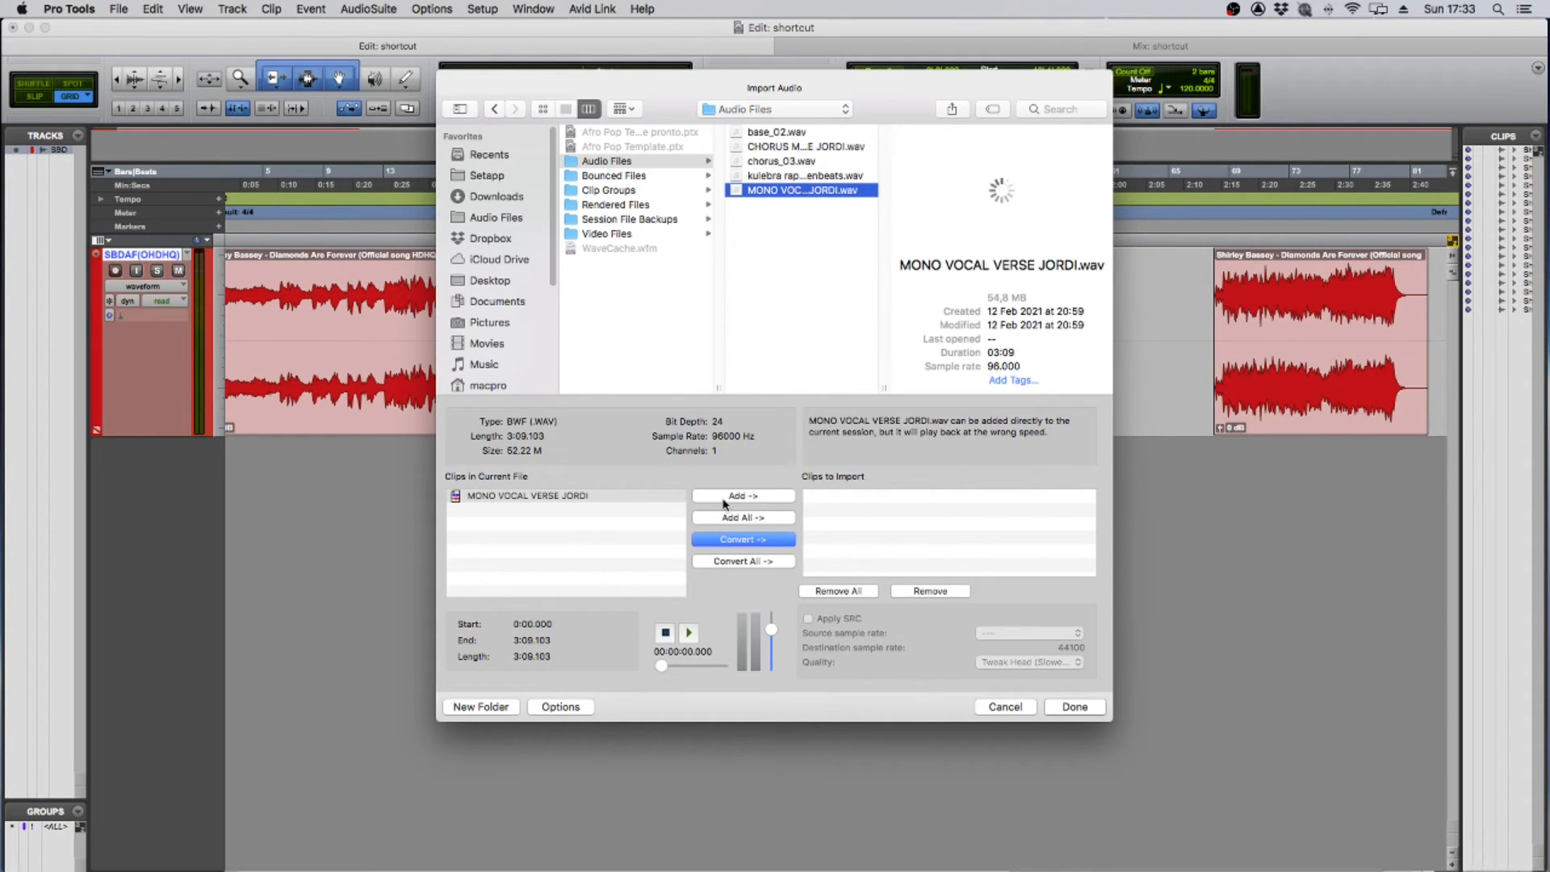
left_click(724, 497)
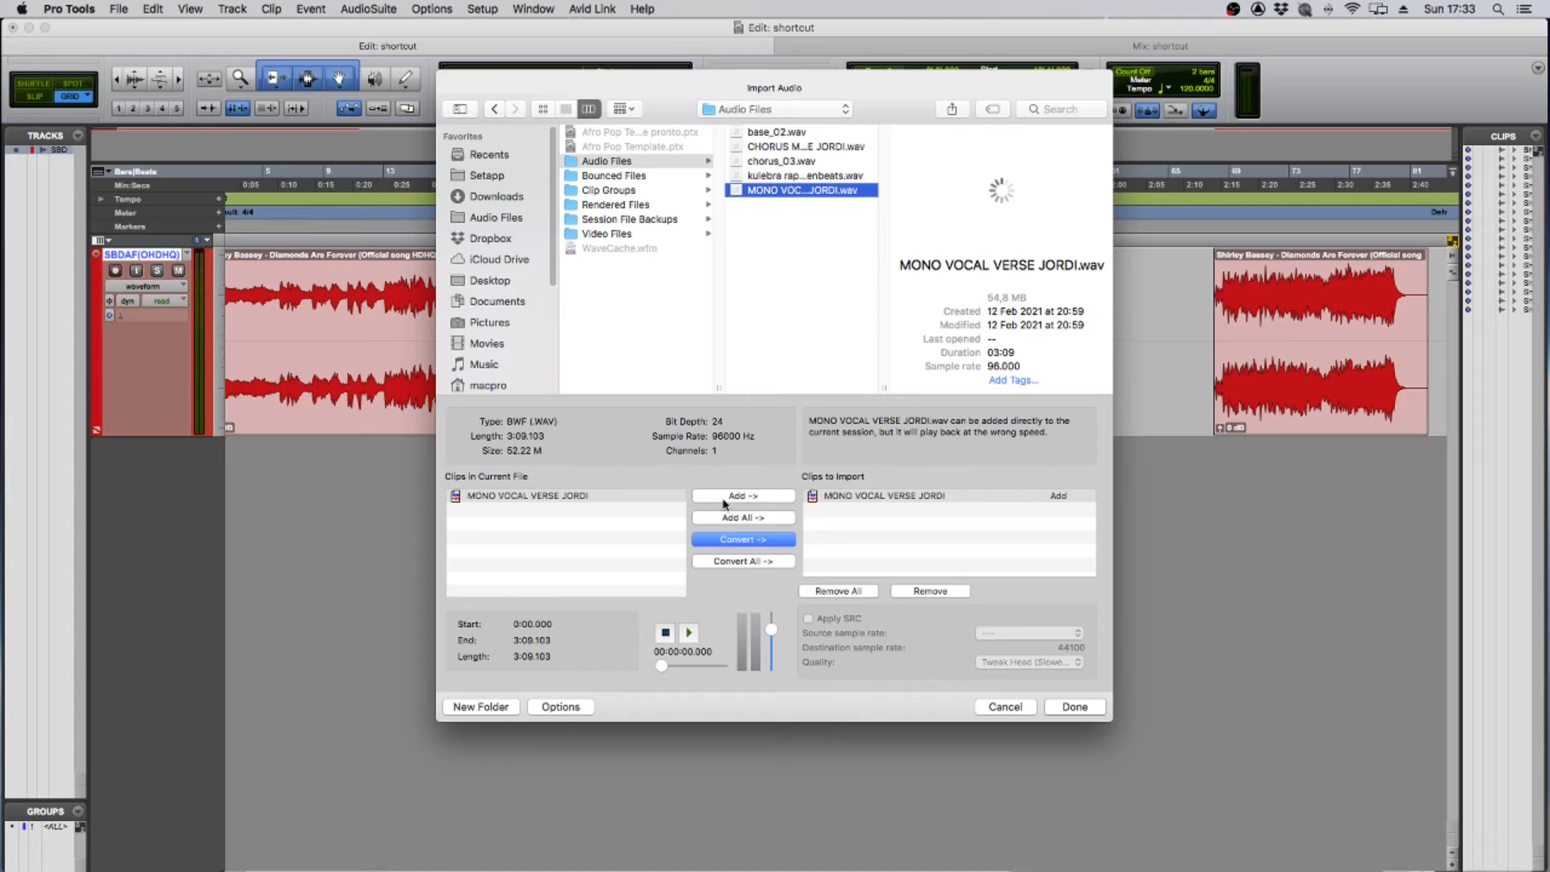
left_click(1076, 708)
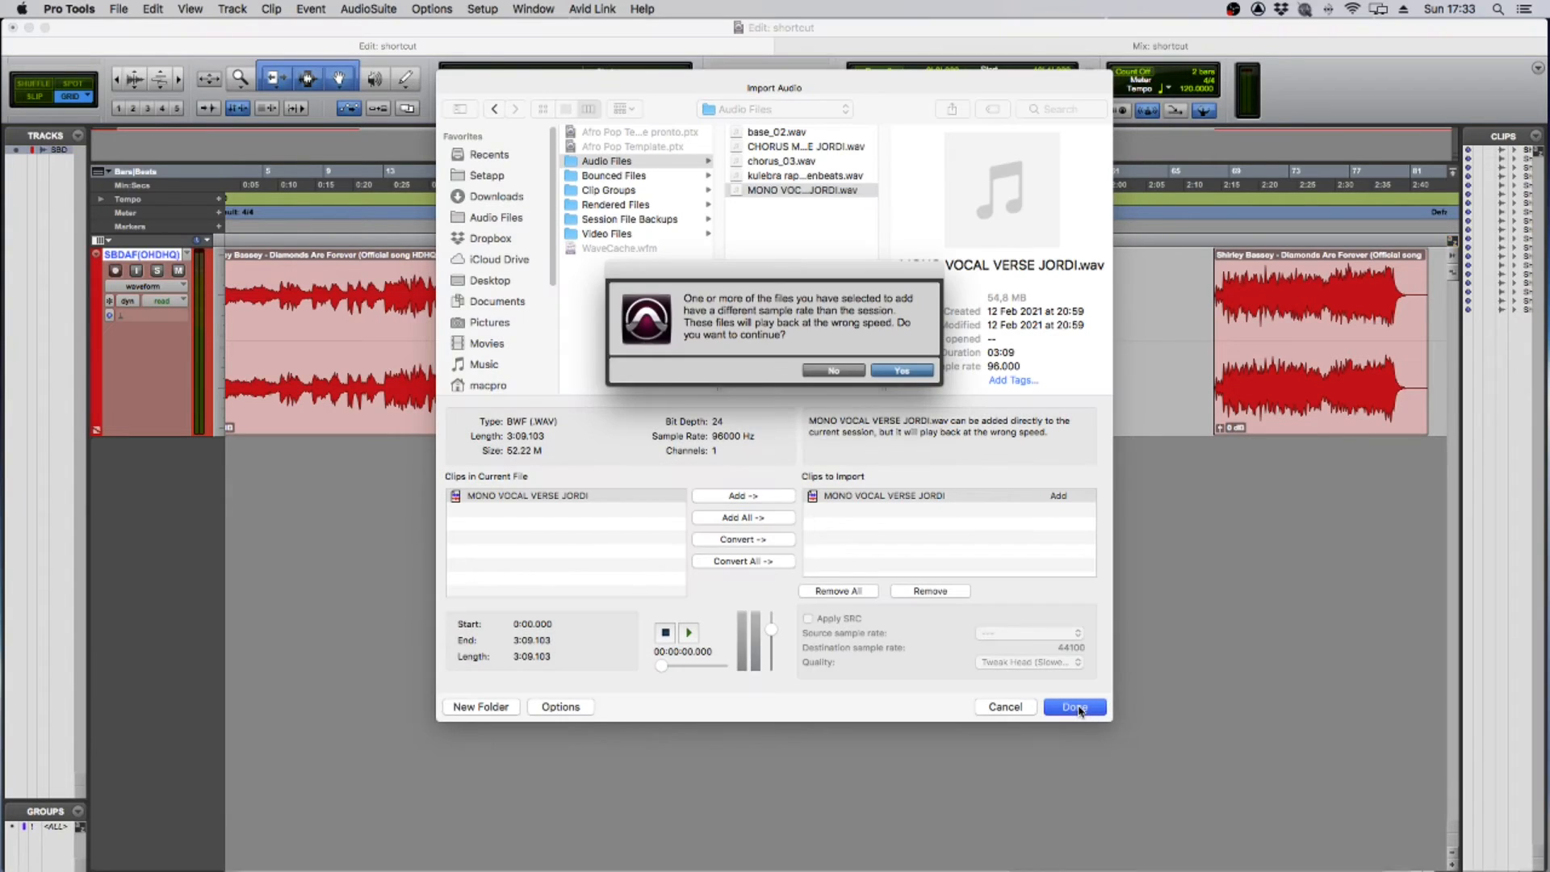
left_click(902, 370)
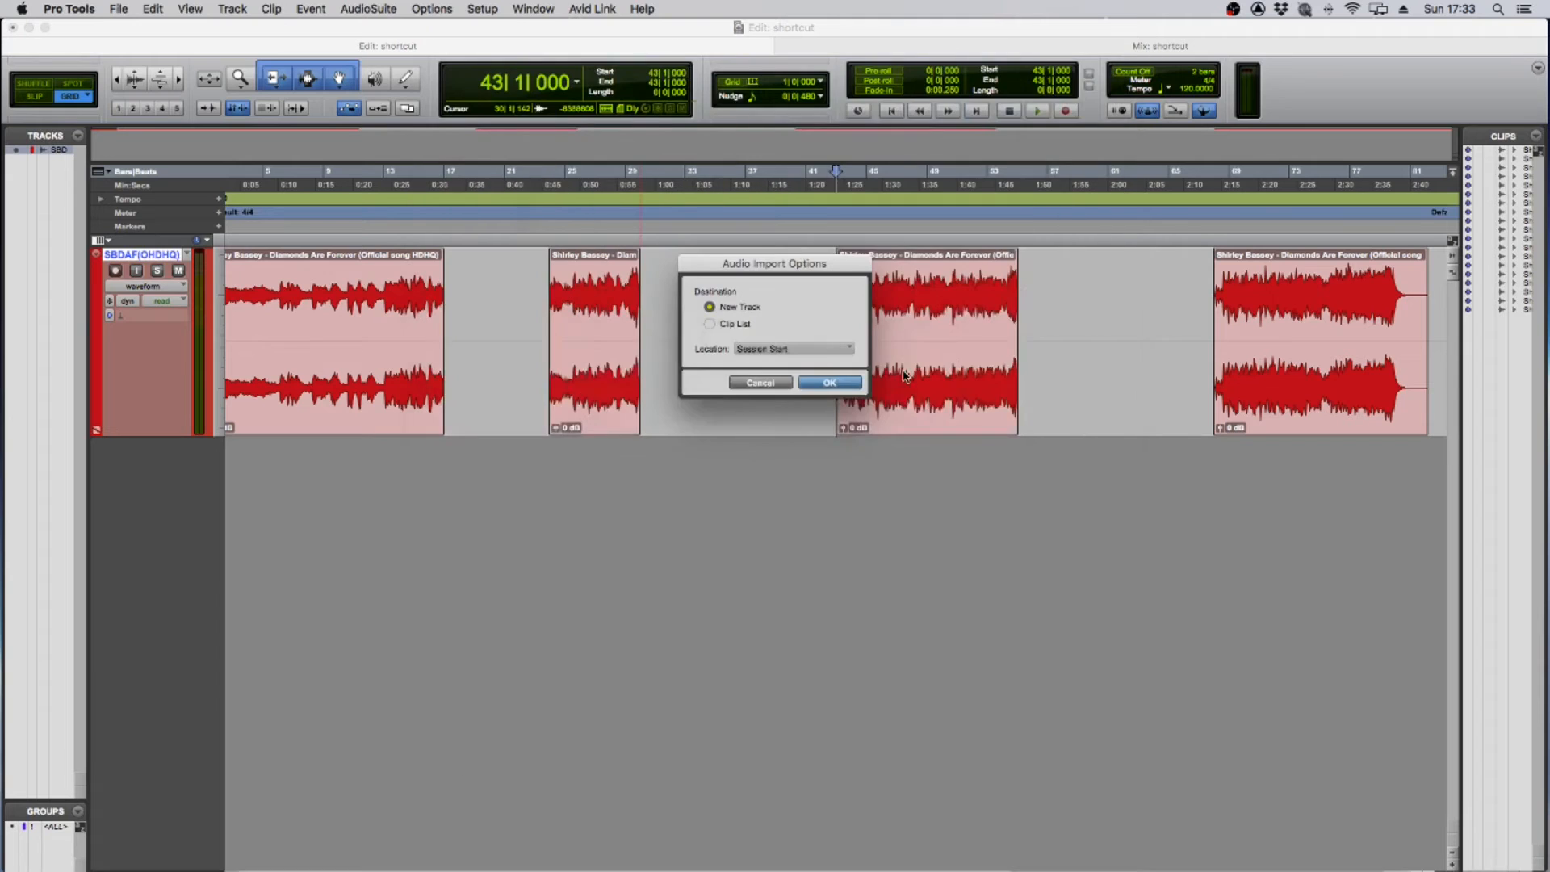
left_click(837, 387)
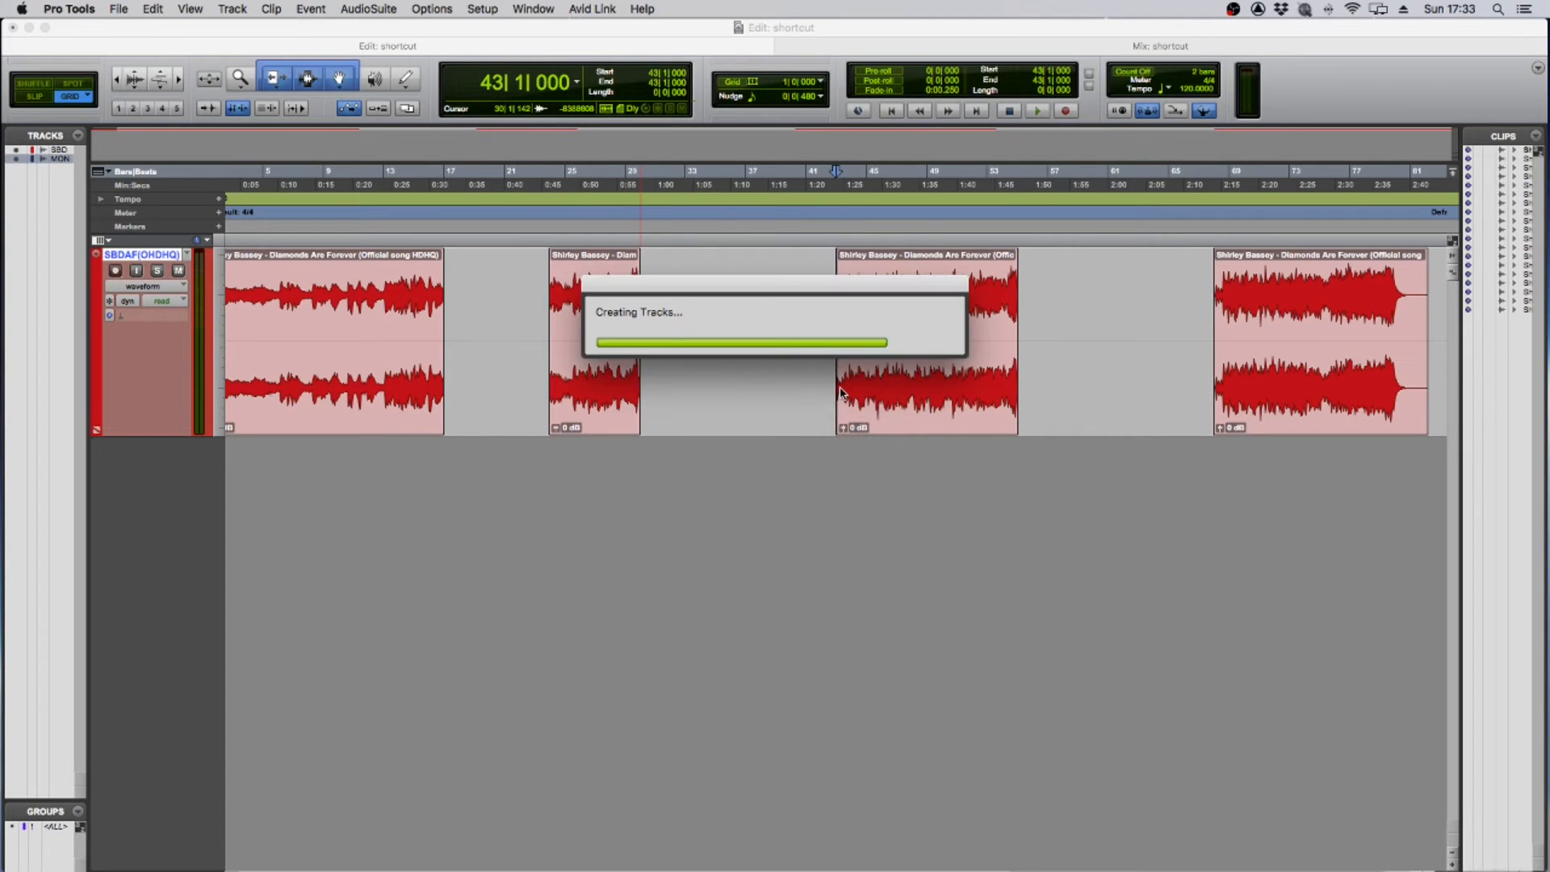
Delete the newly imported mono vocal track along with its active clips.
right_click(161, 447)
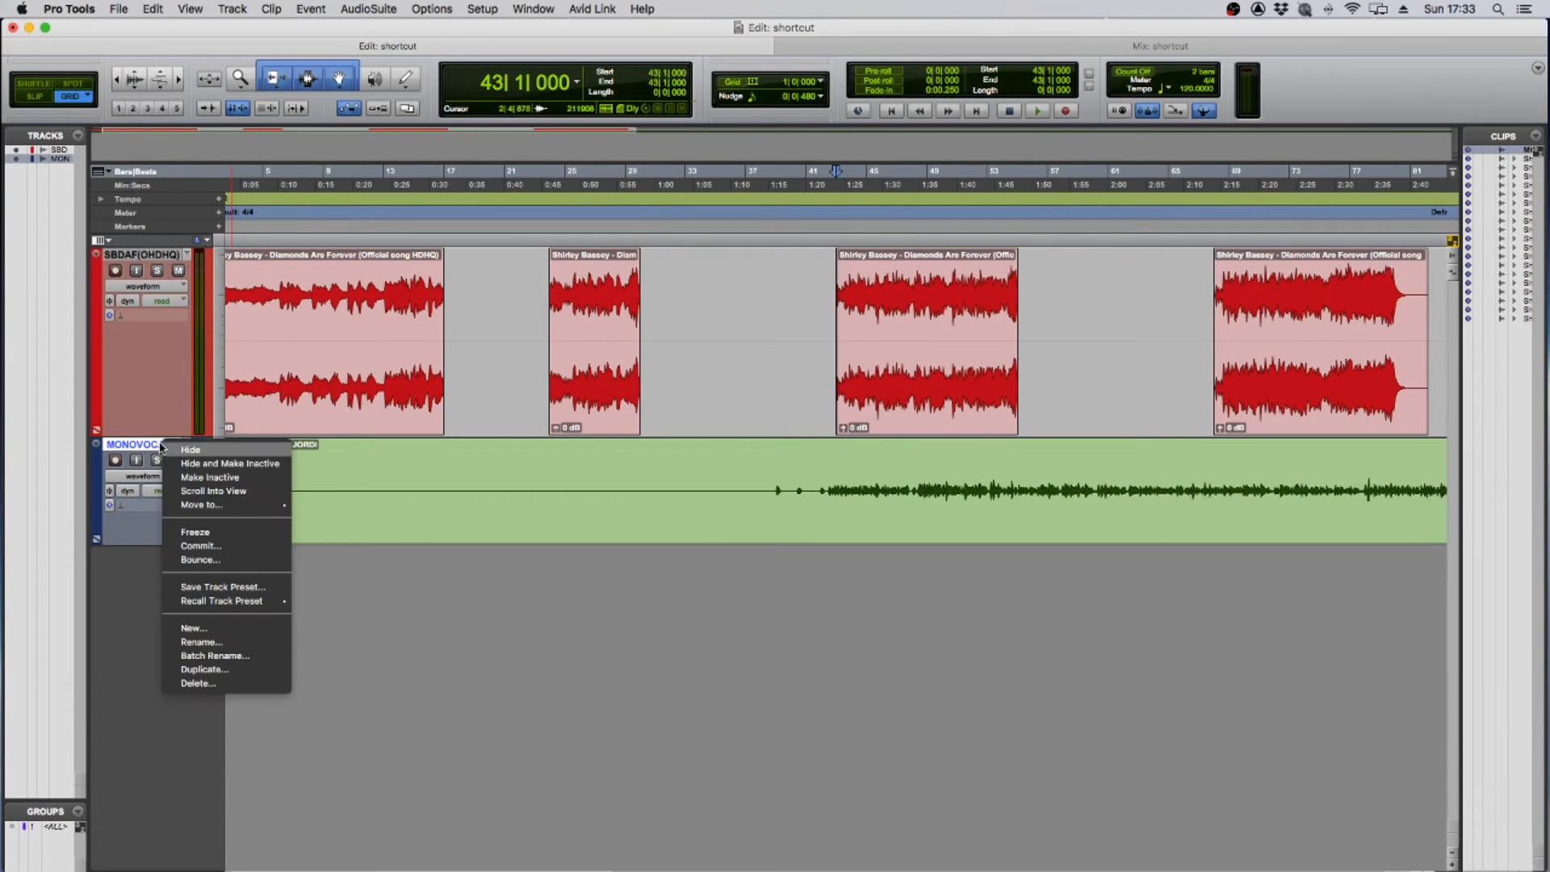
left_click(197, 683)
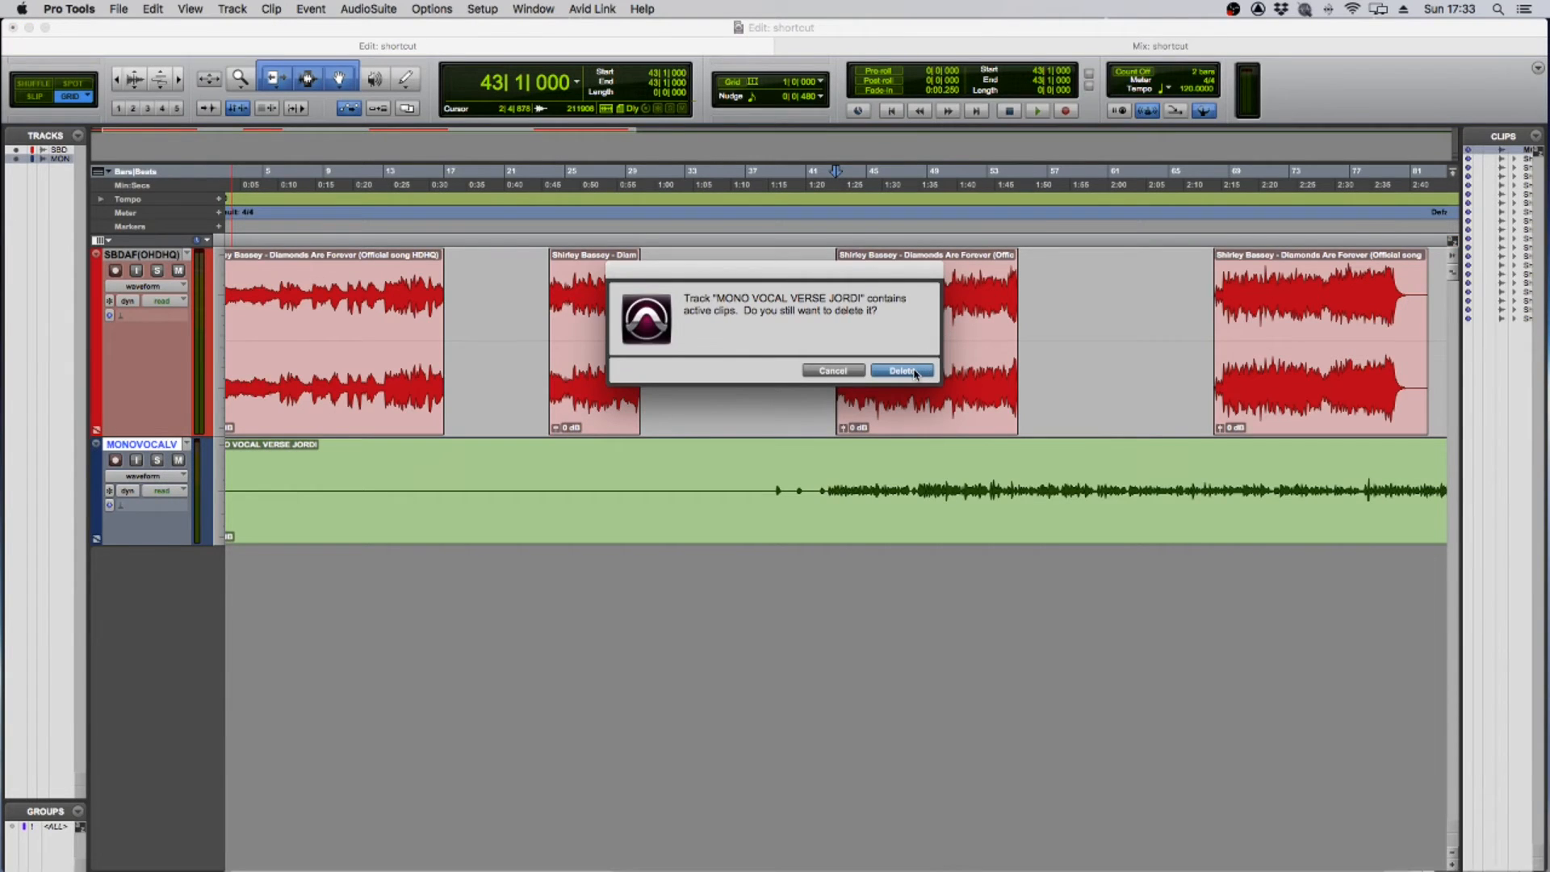
left_click(902, 371)
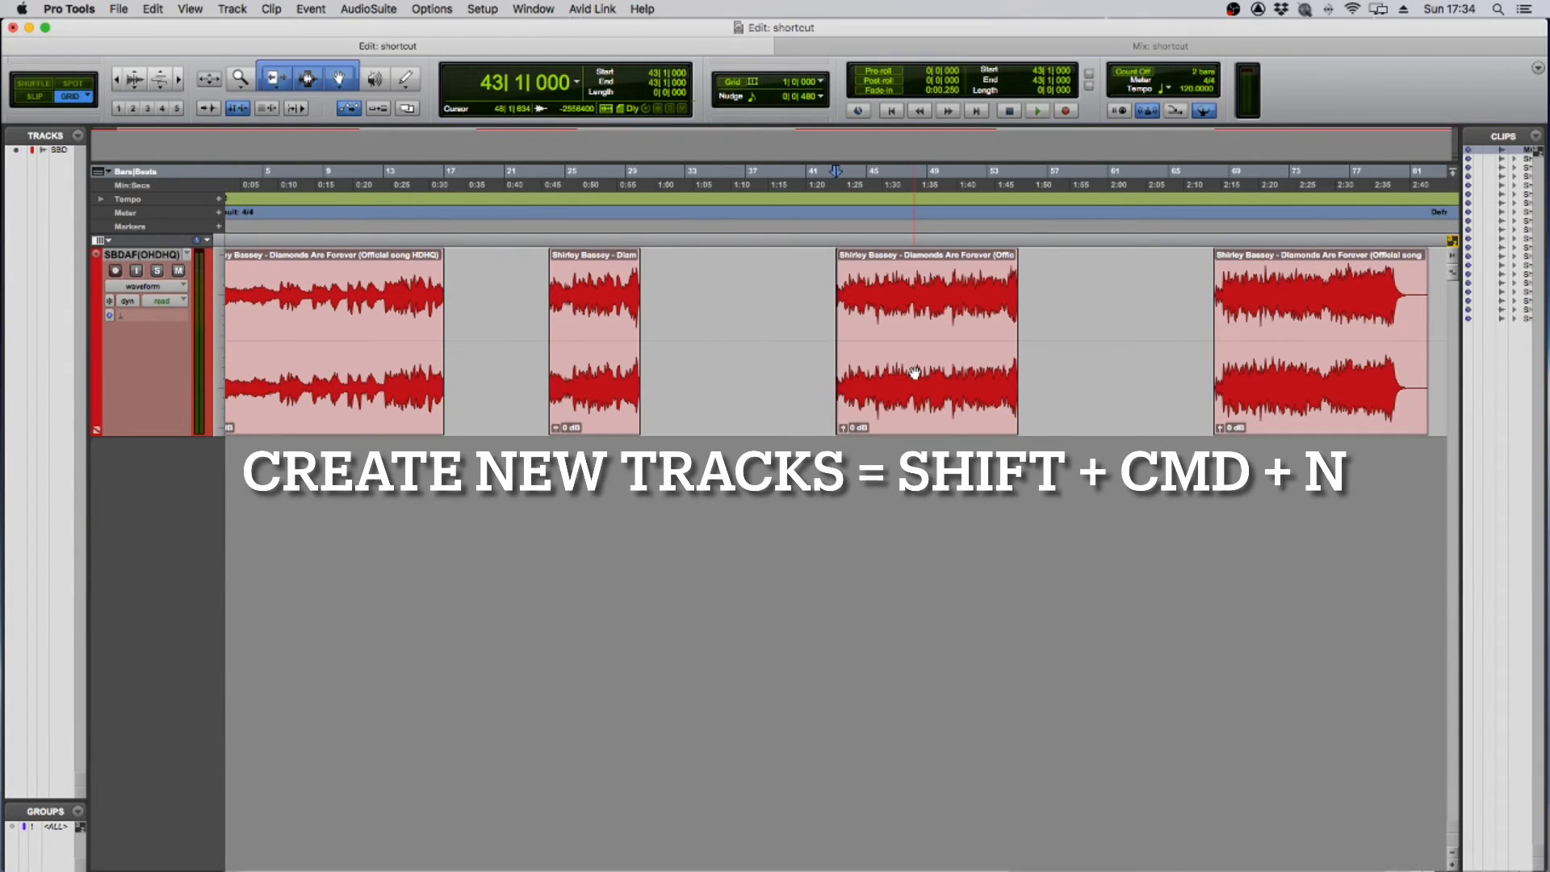
Create one new stereo Aux Input track and increase its height in the Edit window.
key("shift+super+n")
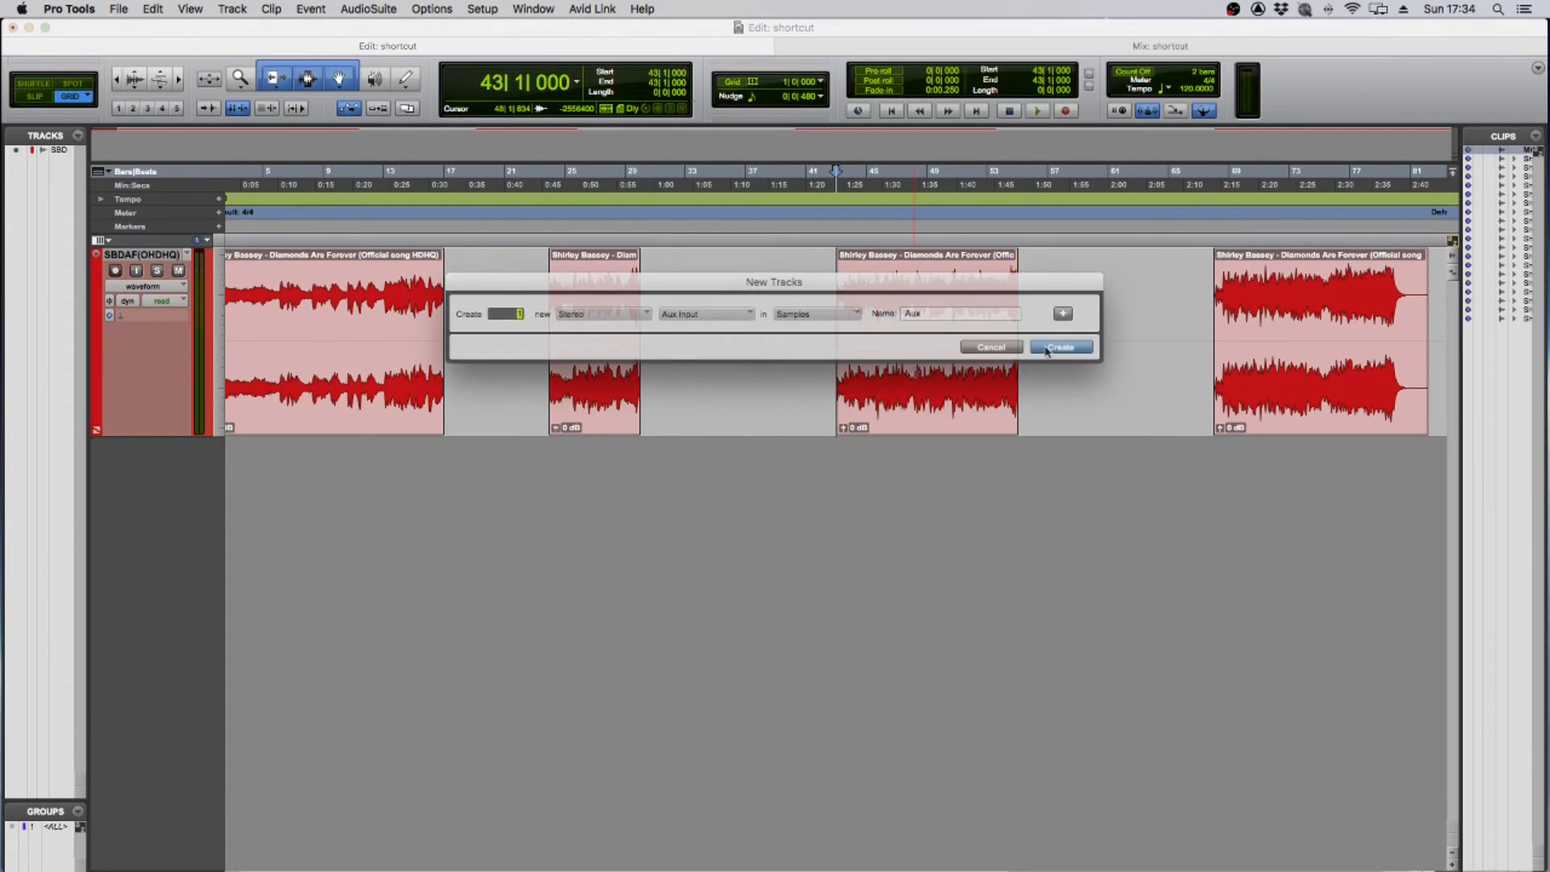
left_click(1047, 349)
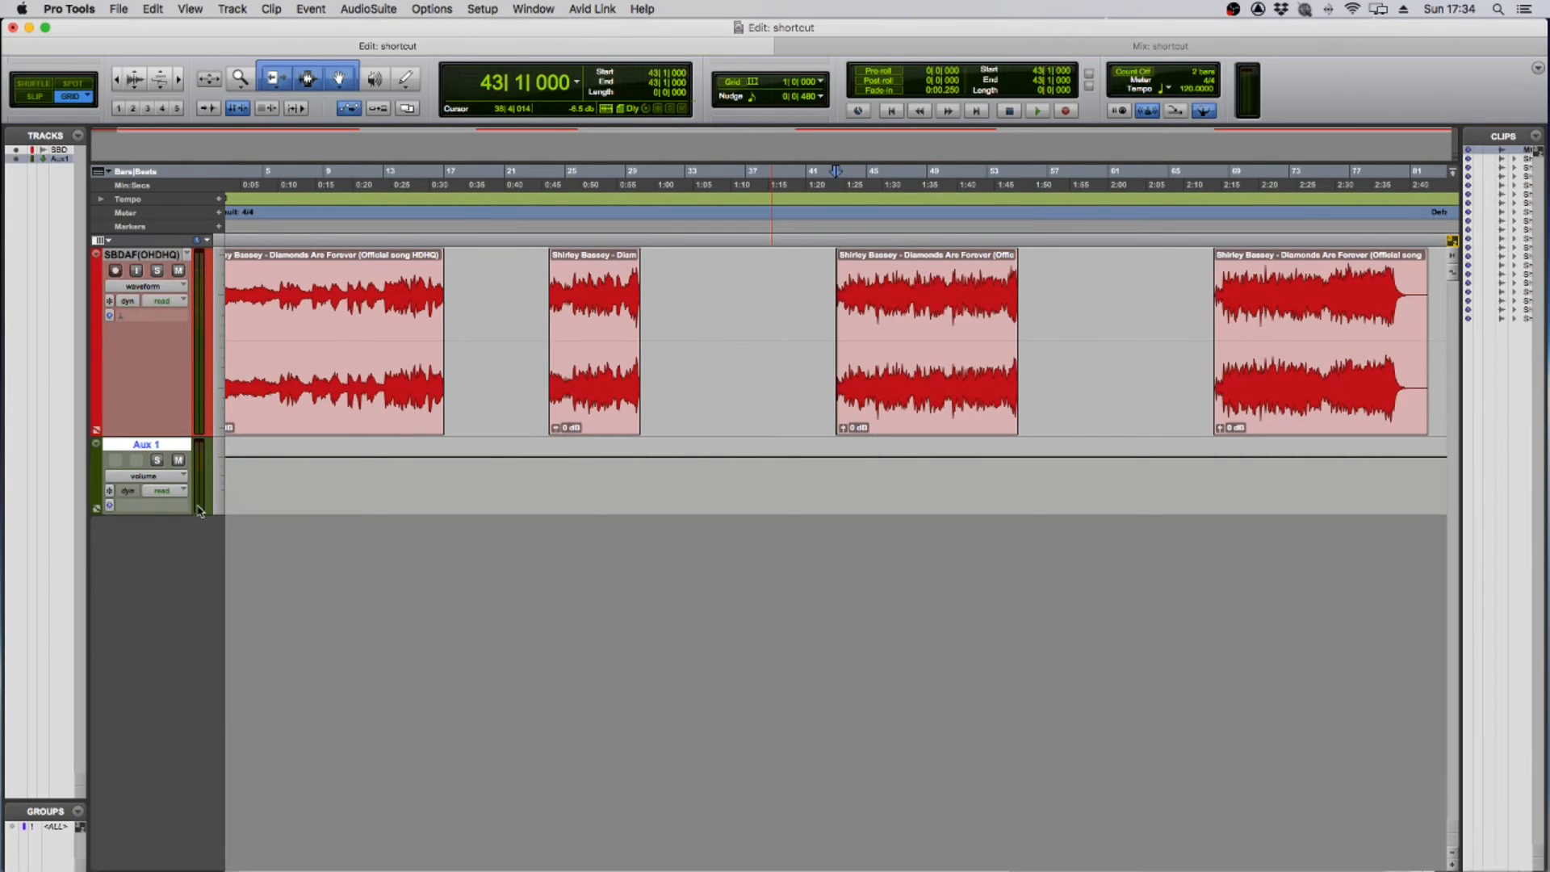
left_click_drag(218, 514, 221, 559)
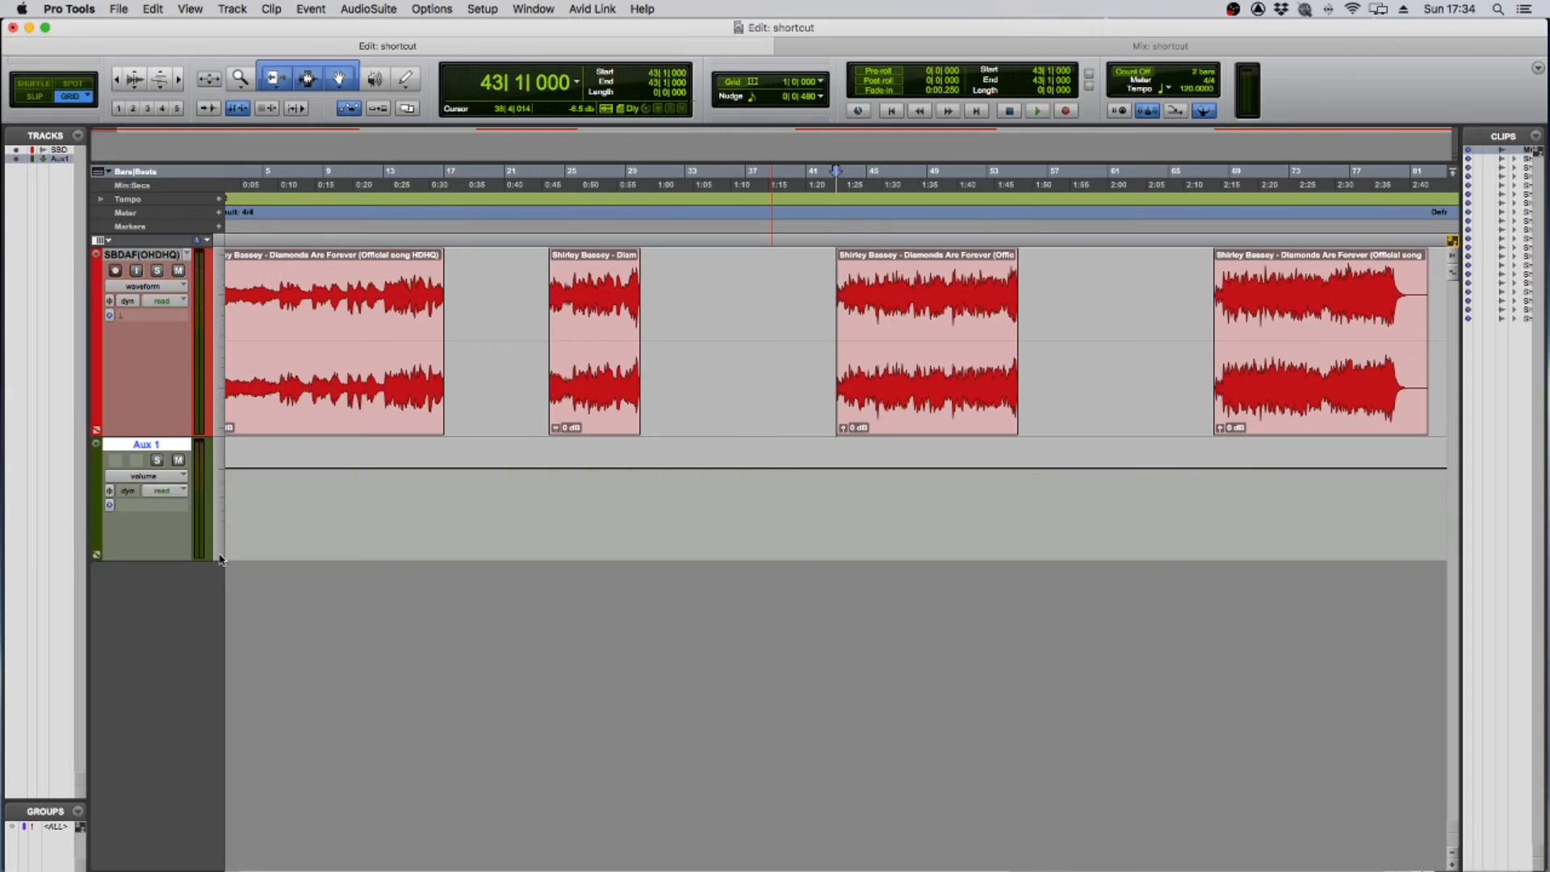
Delete the Aux 1 track.
right_click(155, 444)
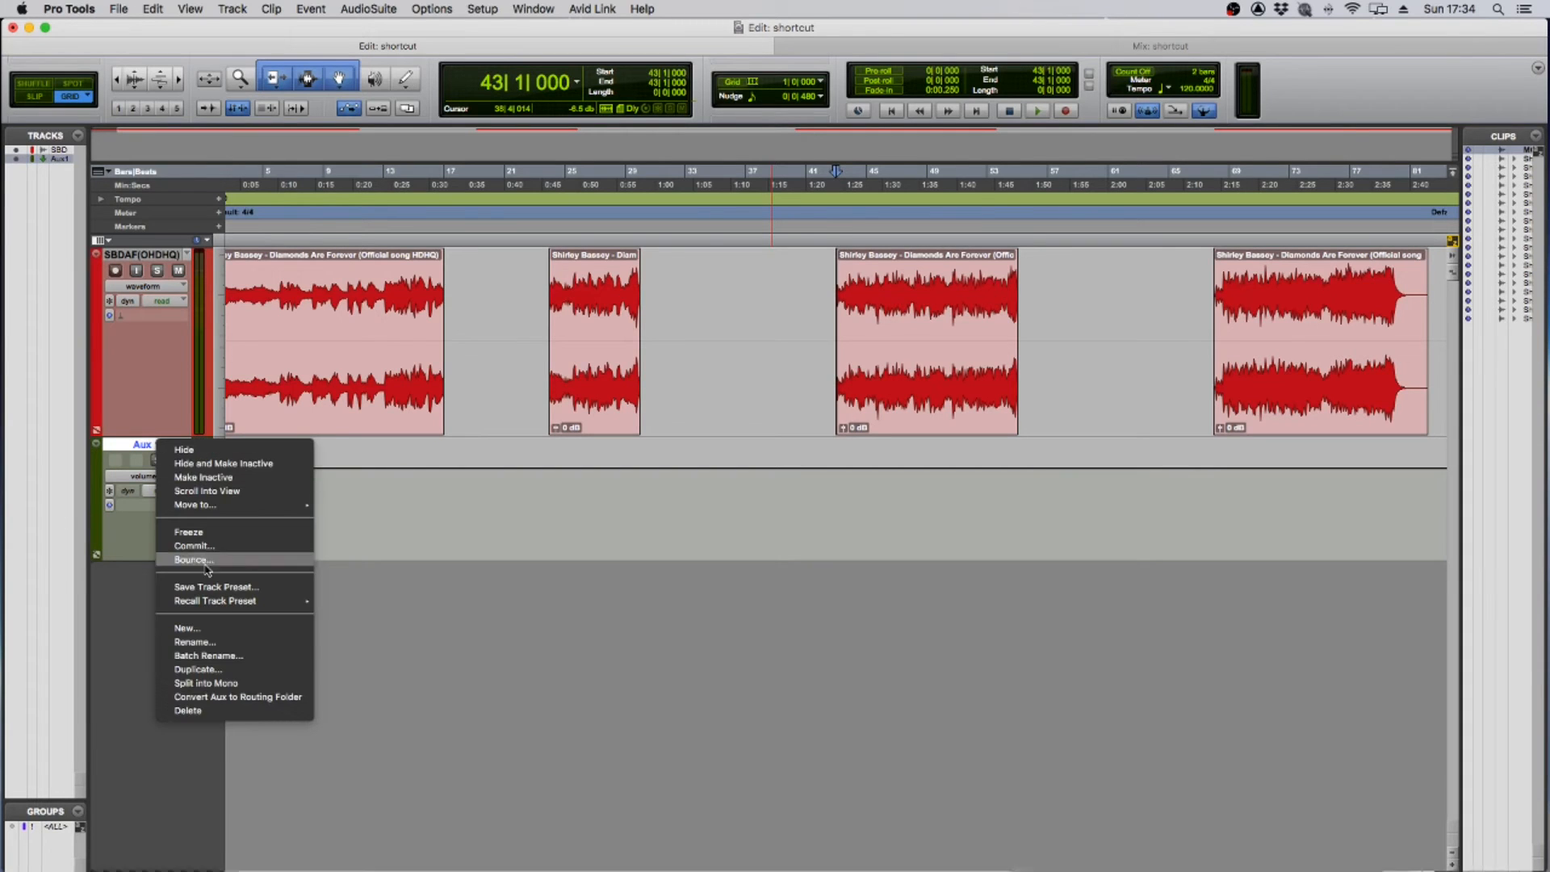
left_click(231, 712)
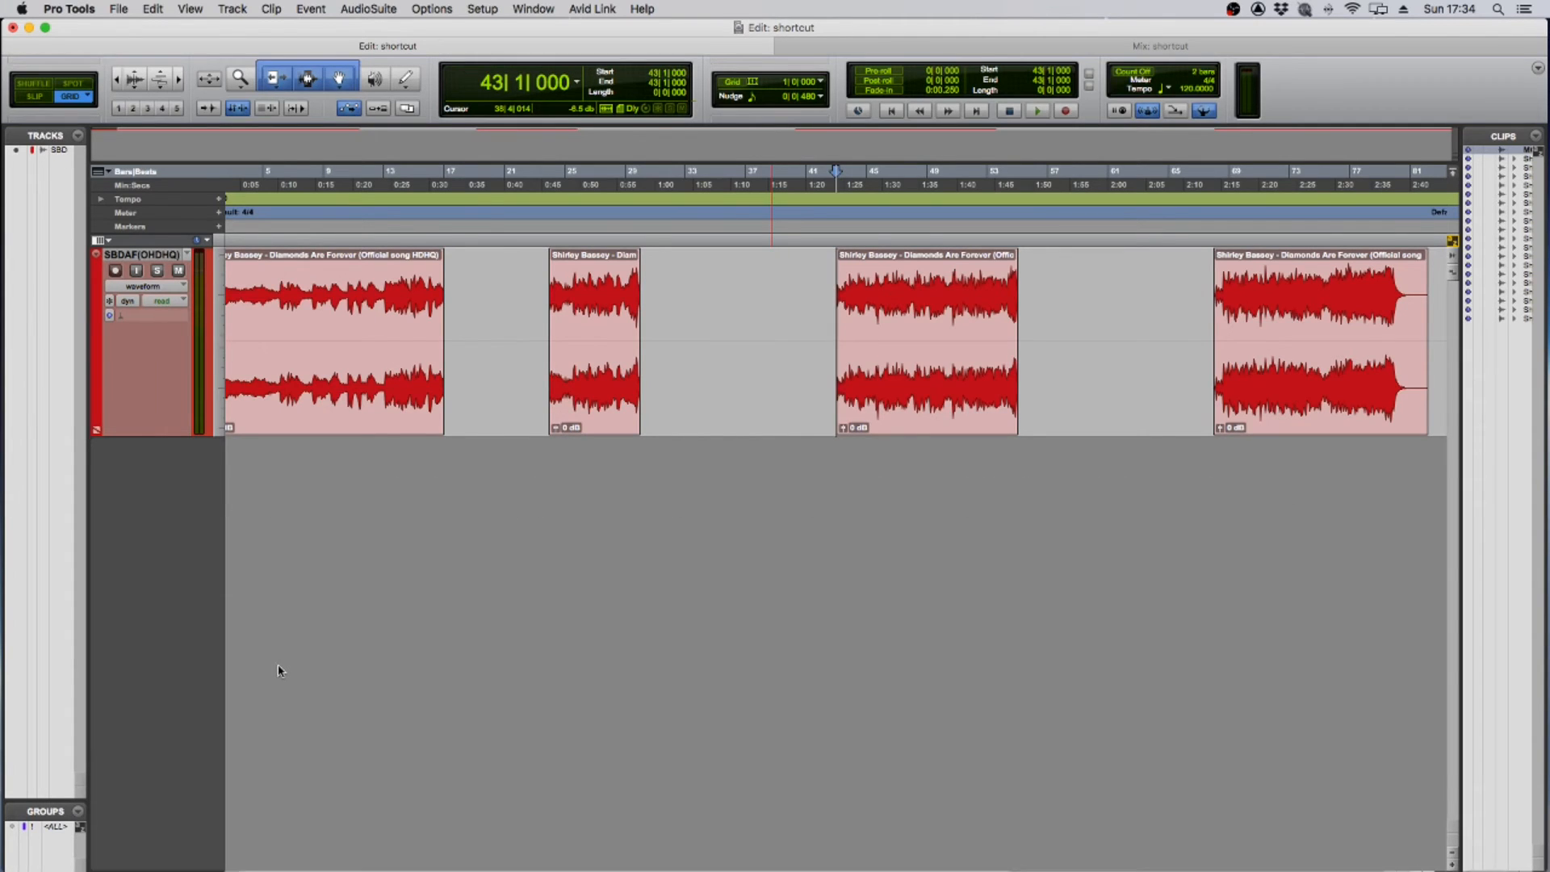
Switch to the Mix window and select the tracks Audio 1 through Audio 11.
key("cmd+equal")
key("super+equal")
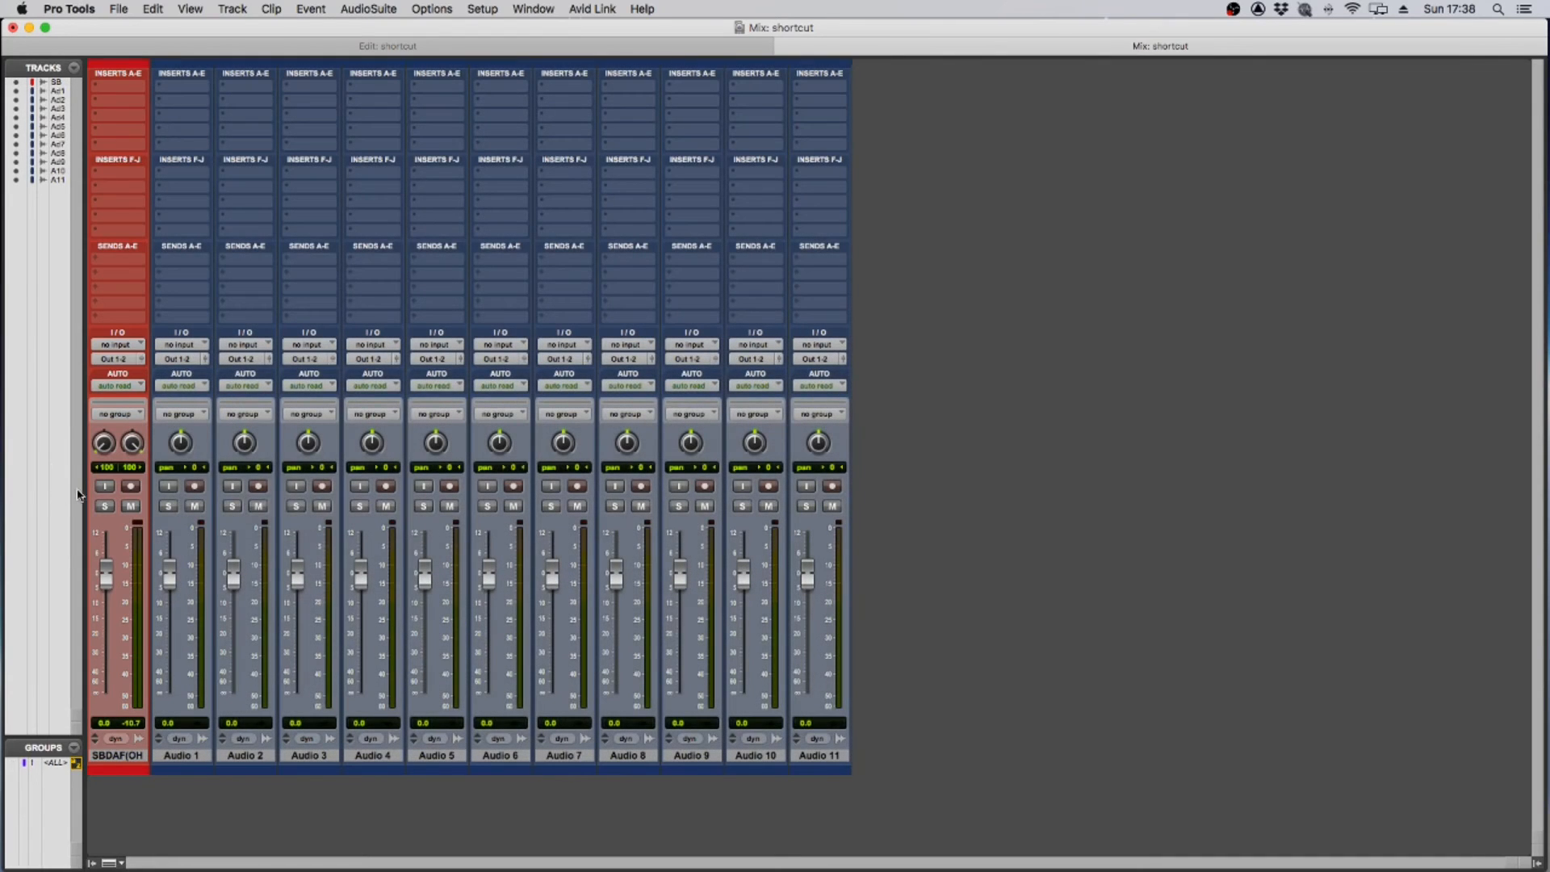
left_click(178, 759)
left_click(817, 761, "shift")
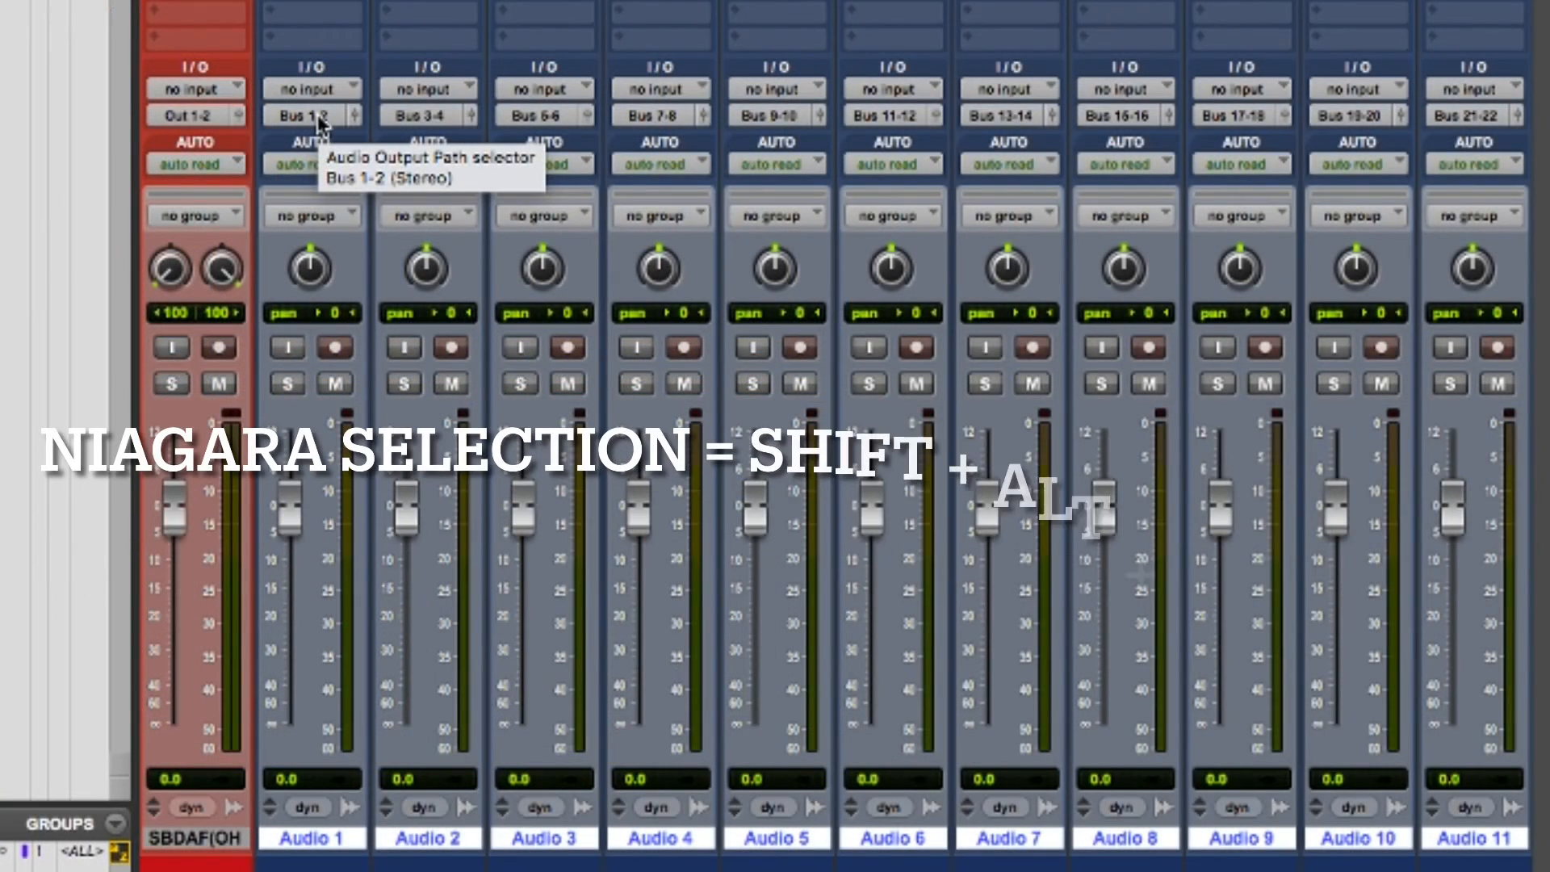
Assign the selected tracks' outputs in ascending order to mono buses, from Bus 1 on Audio 1 to Bus 11 on Audio 11.
left_click(320, 121)
mouse_move(331, 145)
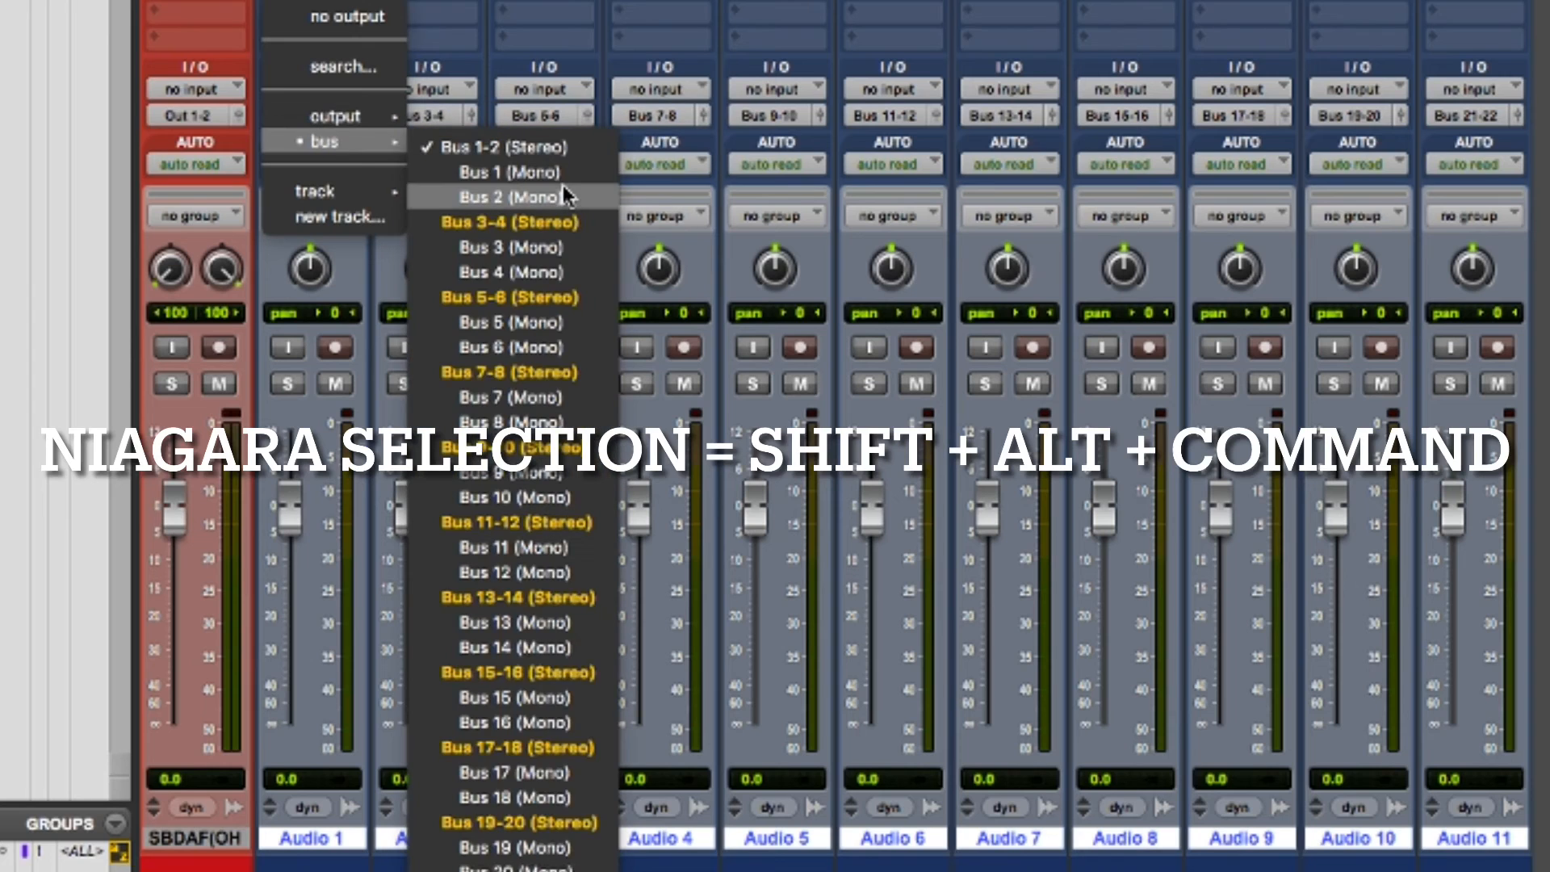
key("Escape")
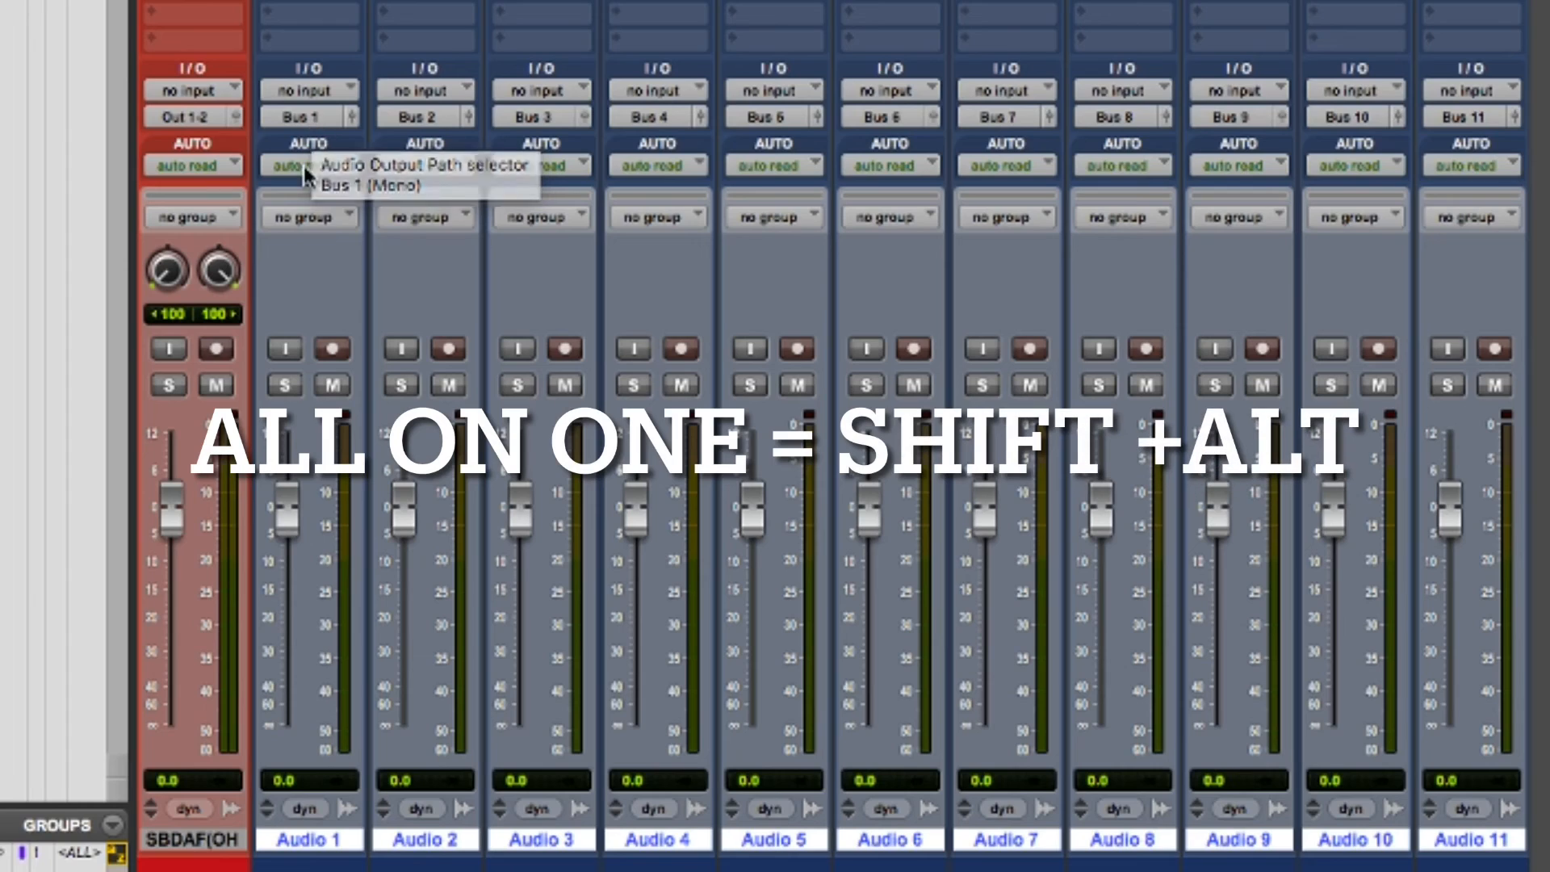
Assign the outputs of all selected audio tracks to the same bus, Bus 1 (Mono).
left_click(308, 119)
mouse_move(347, 143)
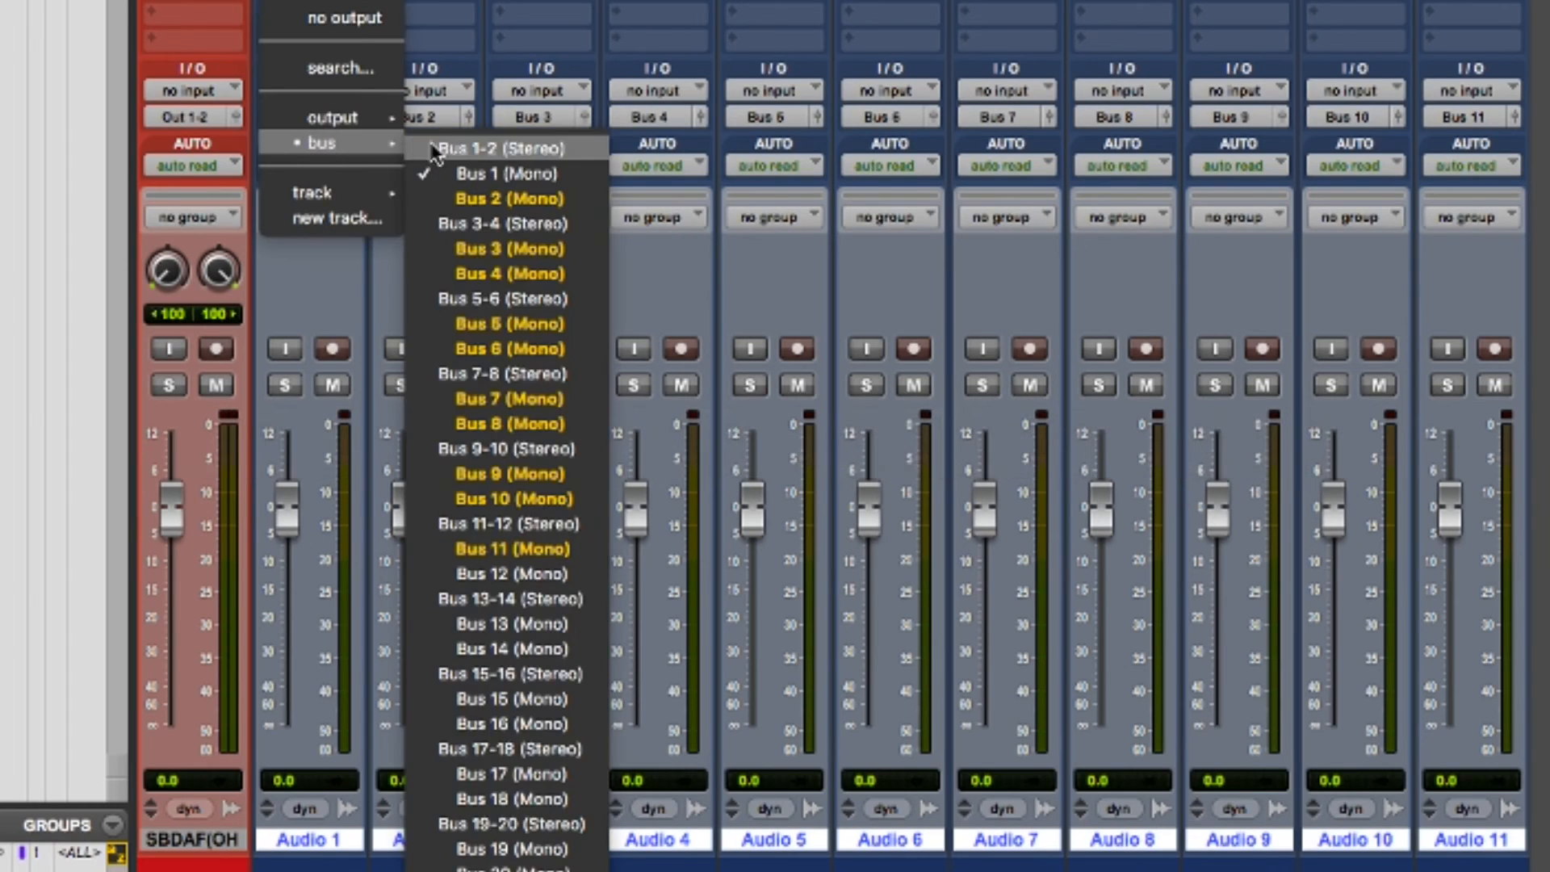
left_click(476, 174, "alt+shift")
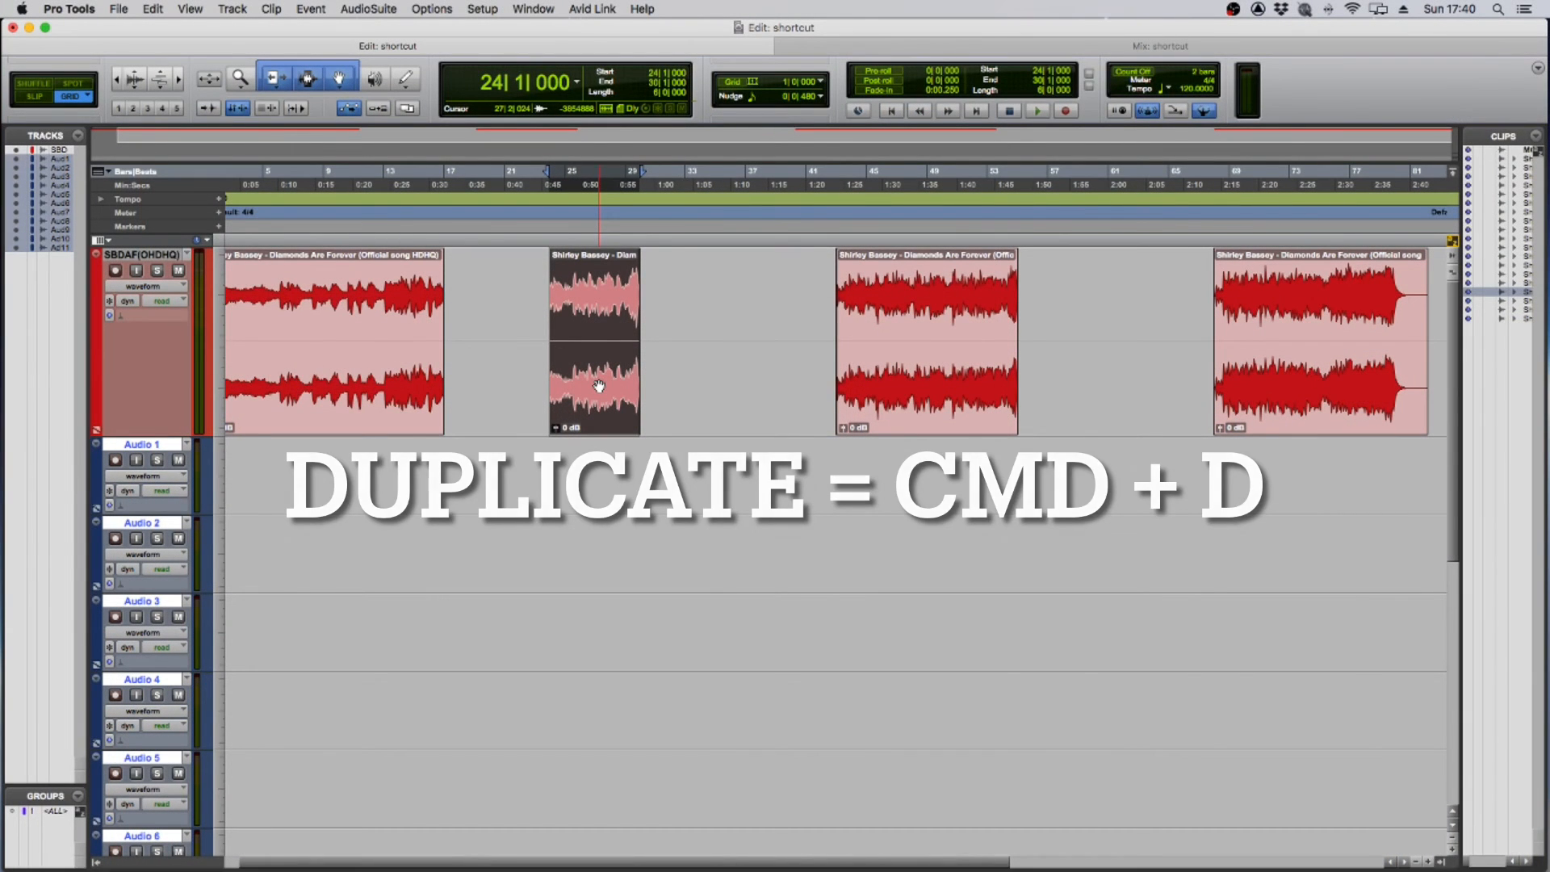
Duplicate the clip at bar 24 twice and the clip at bar 43 once on the song track.
key("super+d")
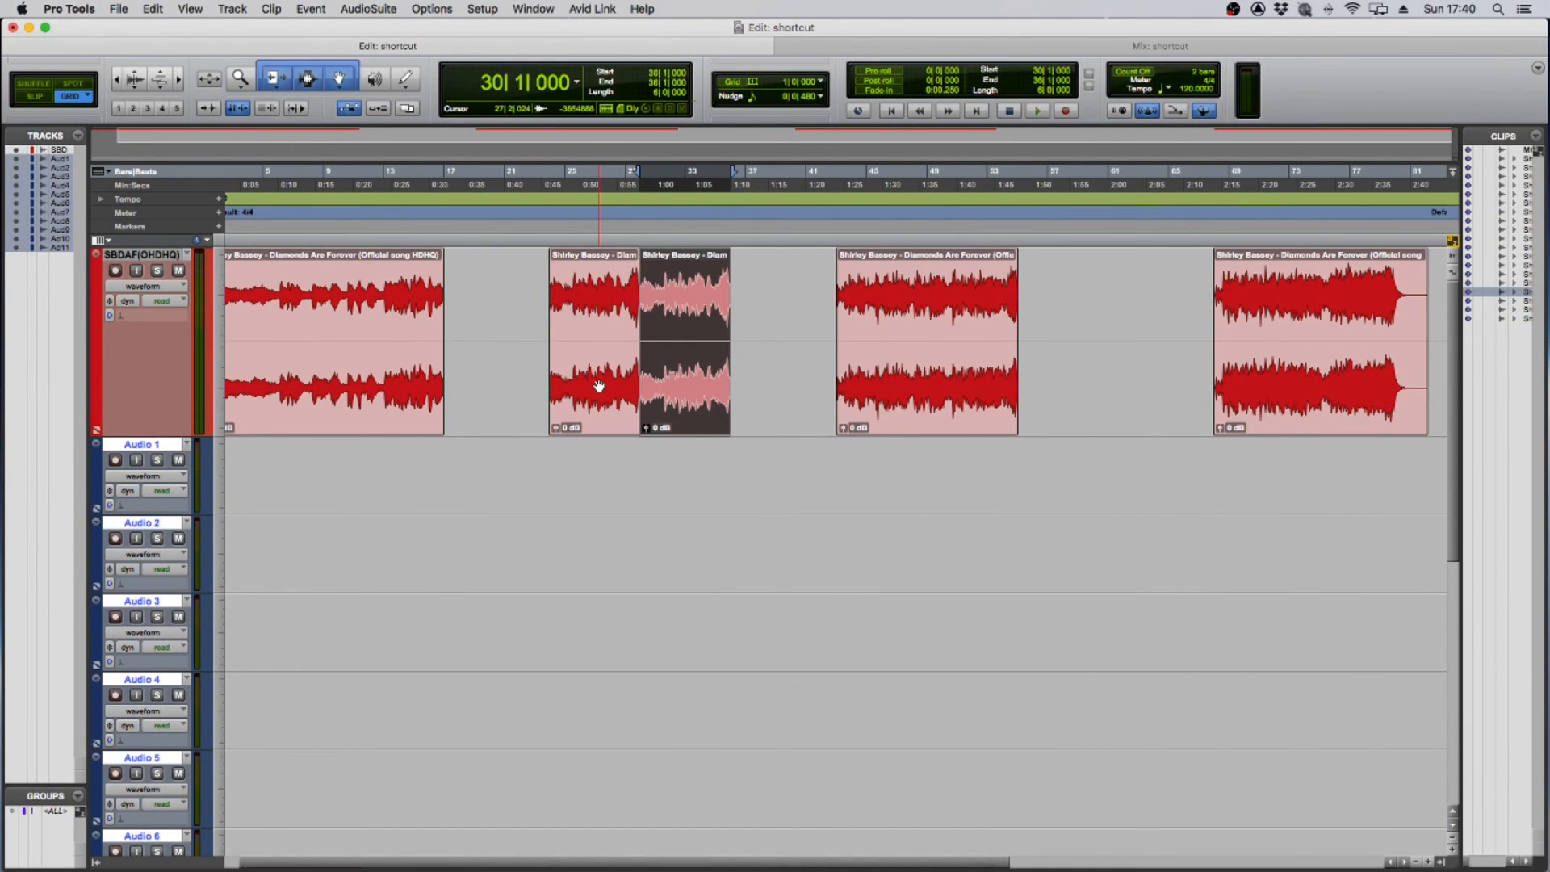
key("super+d")
left_click(925, 380)
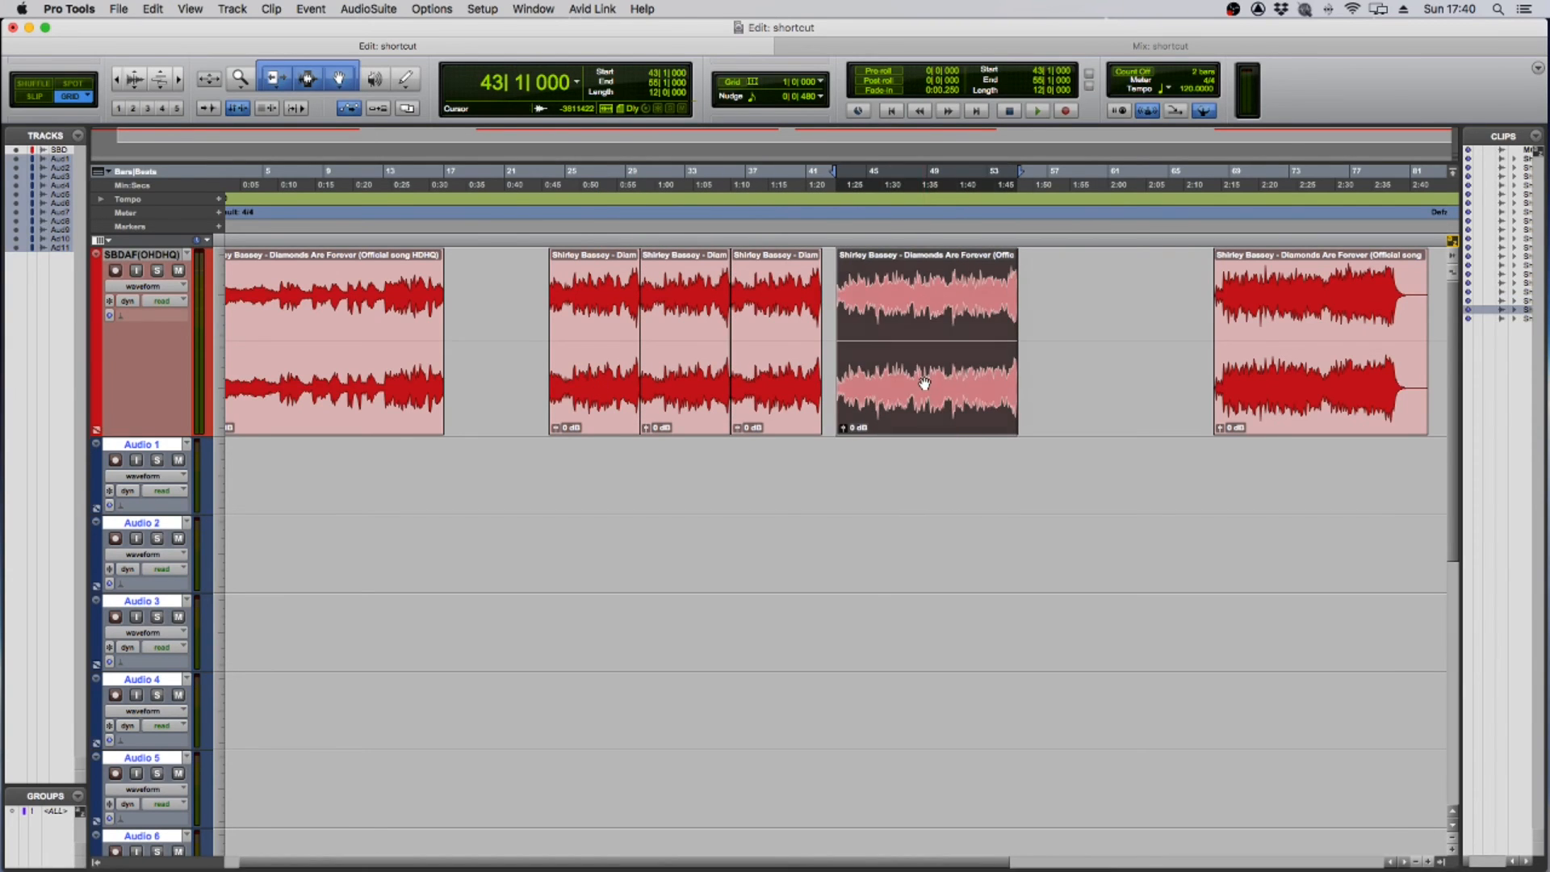
key("super+d")
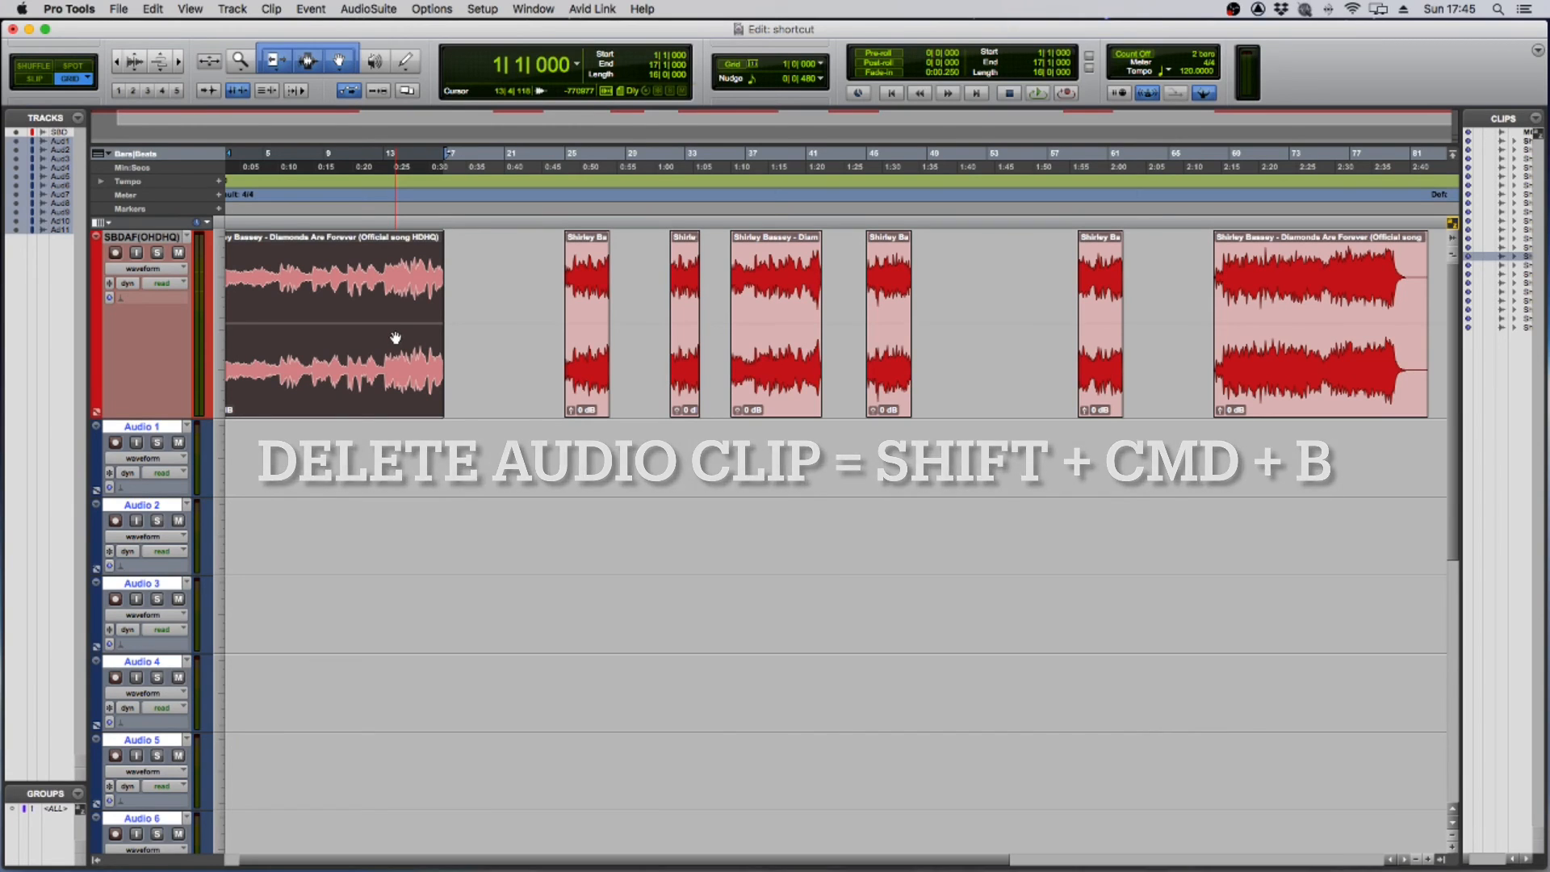
Clear the selected first clip, bars 1 to 17, from the session and confirm its removal although it is in use.
key("shift+super+b")
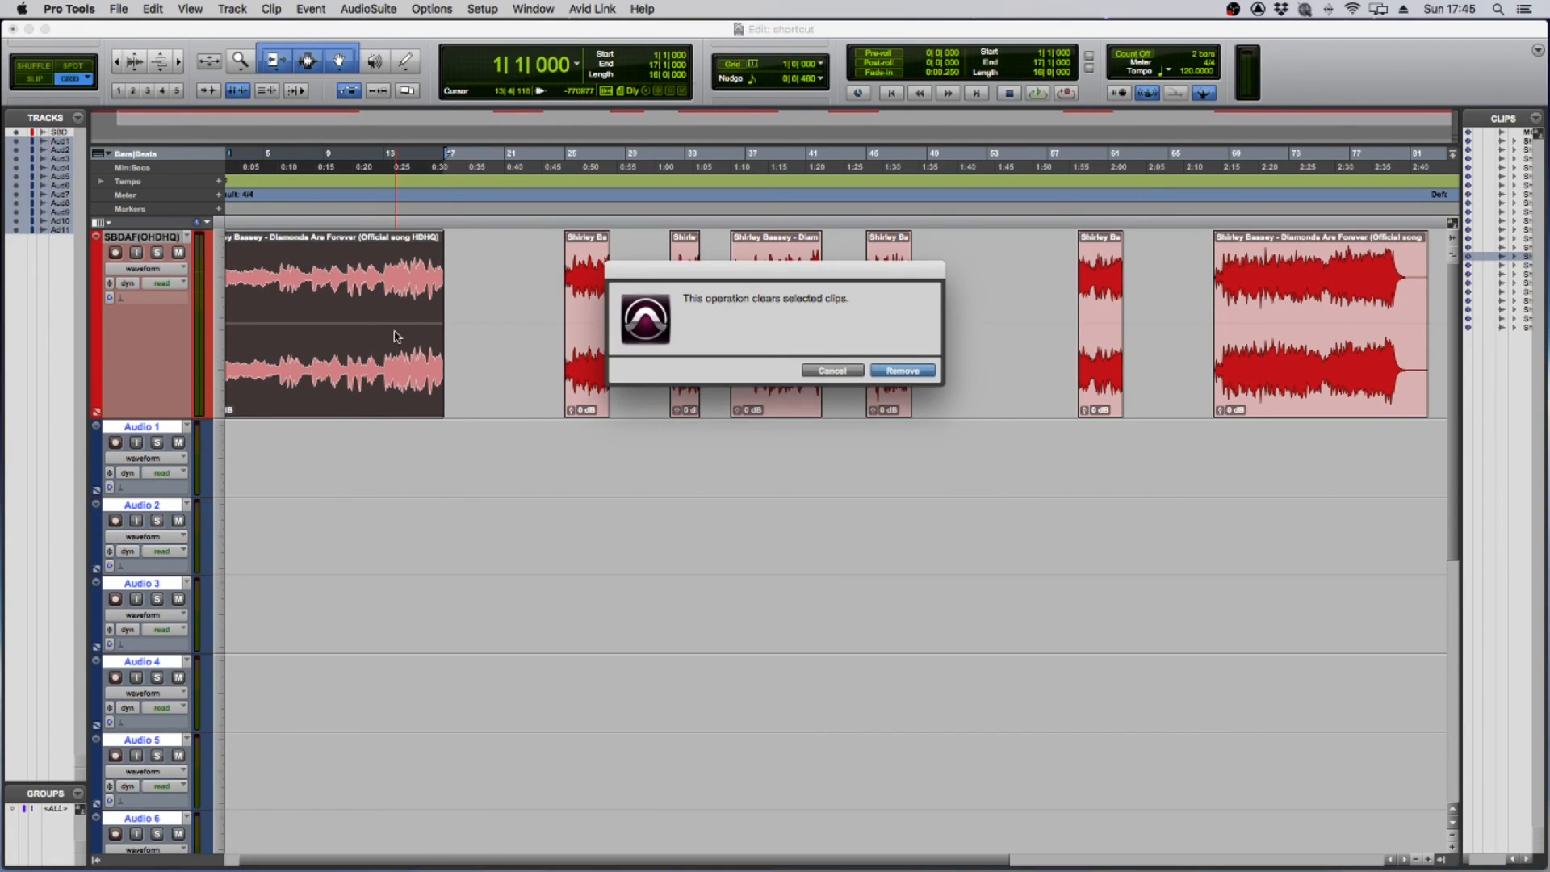
left_click(923, 374)
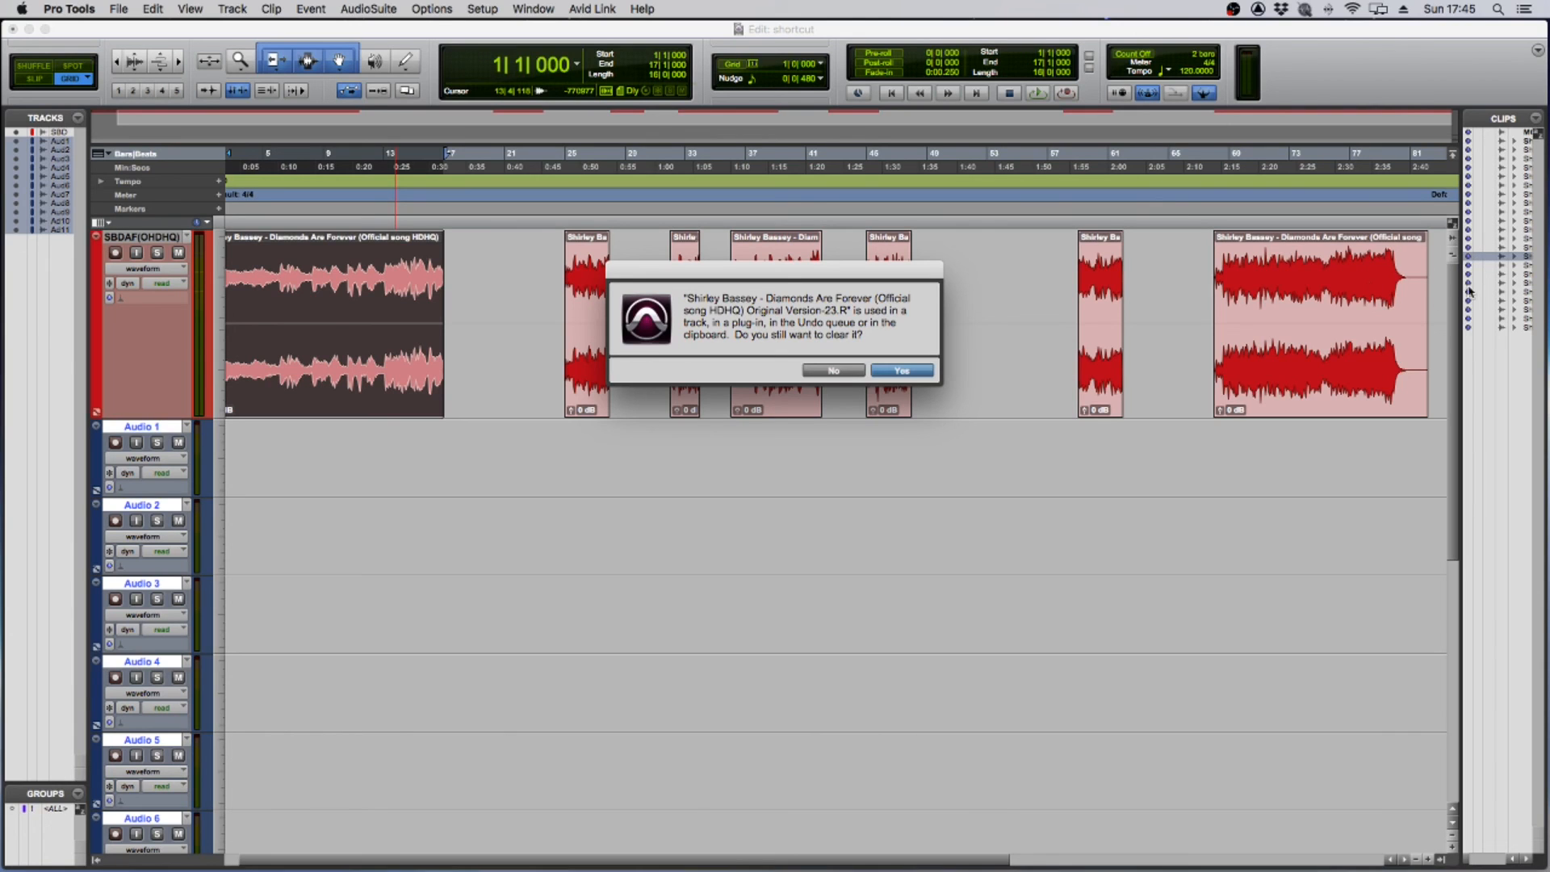
left_click(889, 369)
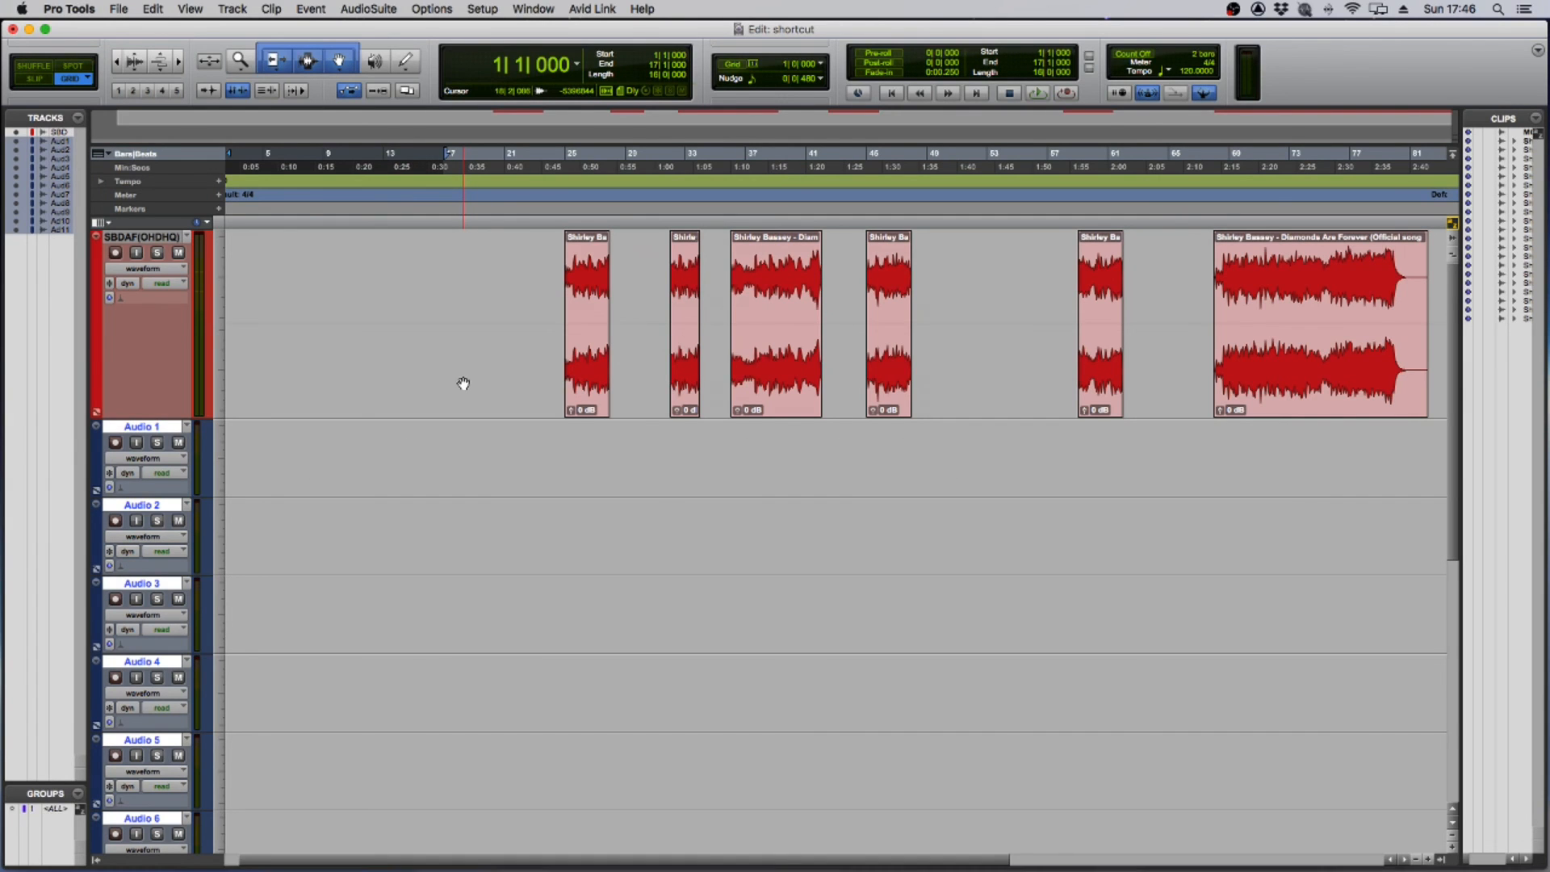
Close the current session.
key("shift+super+w")
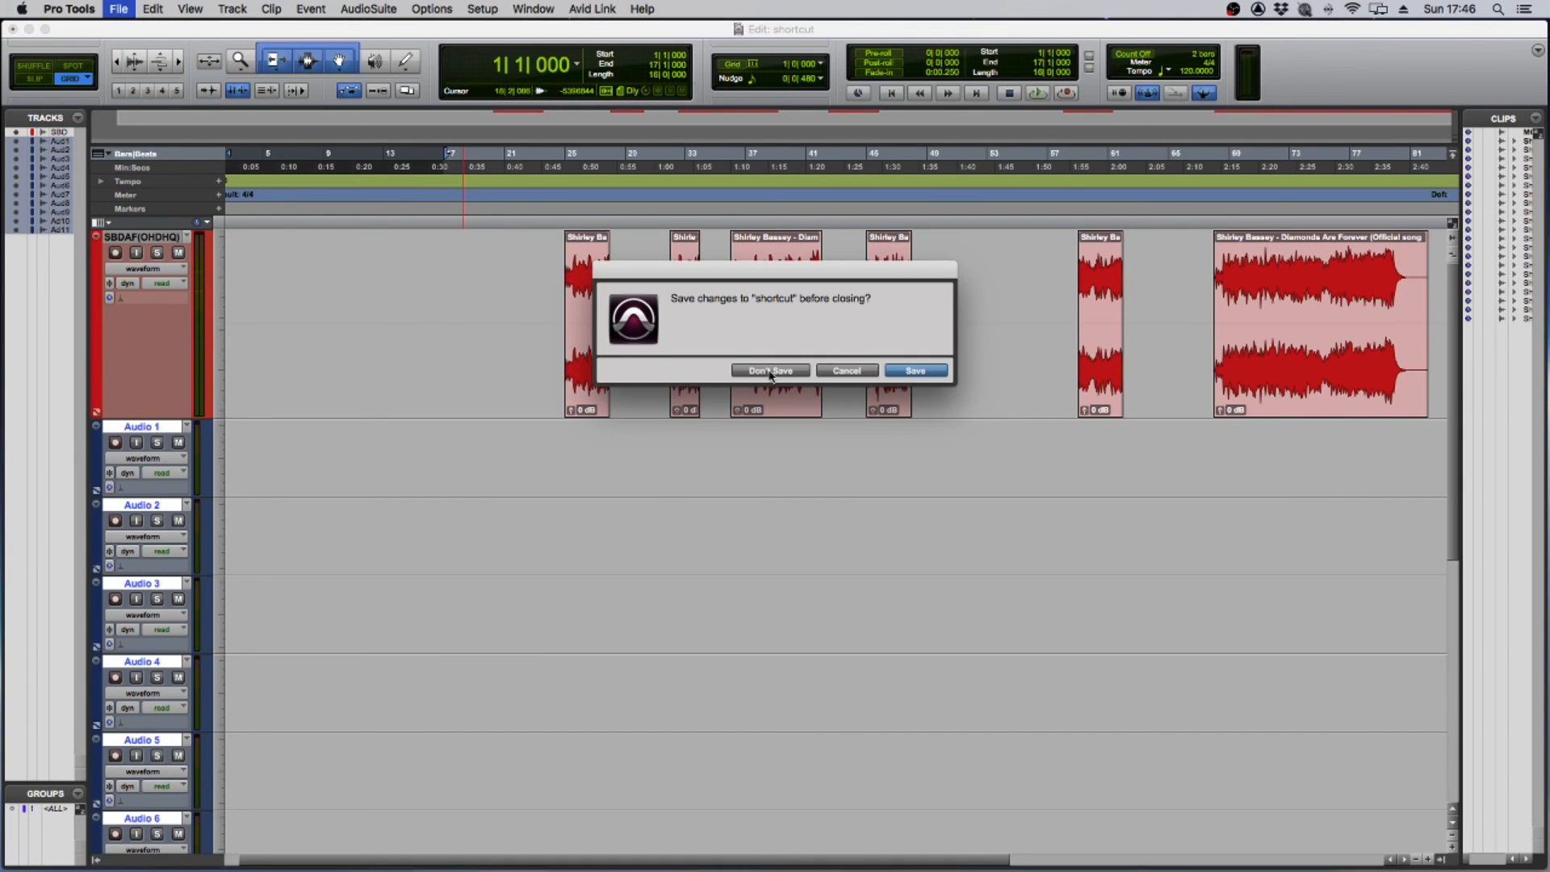